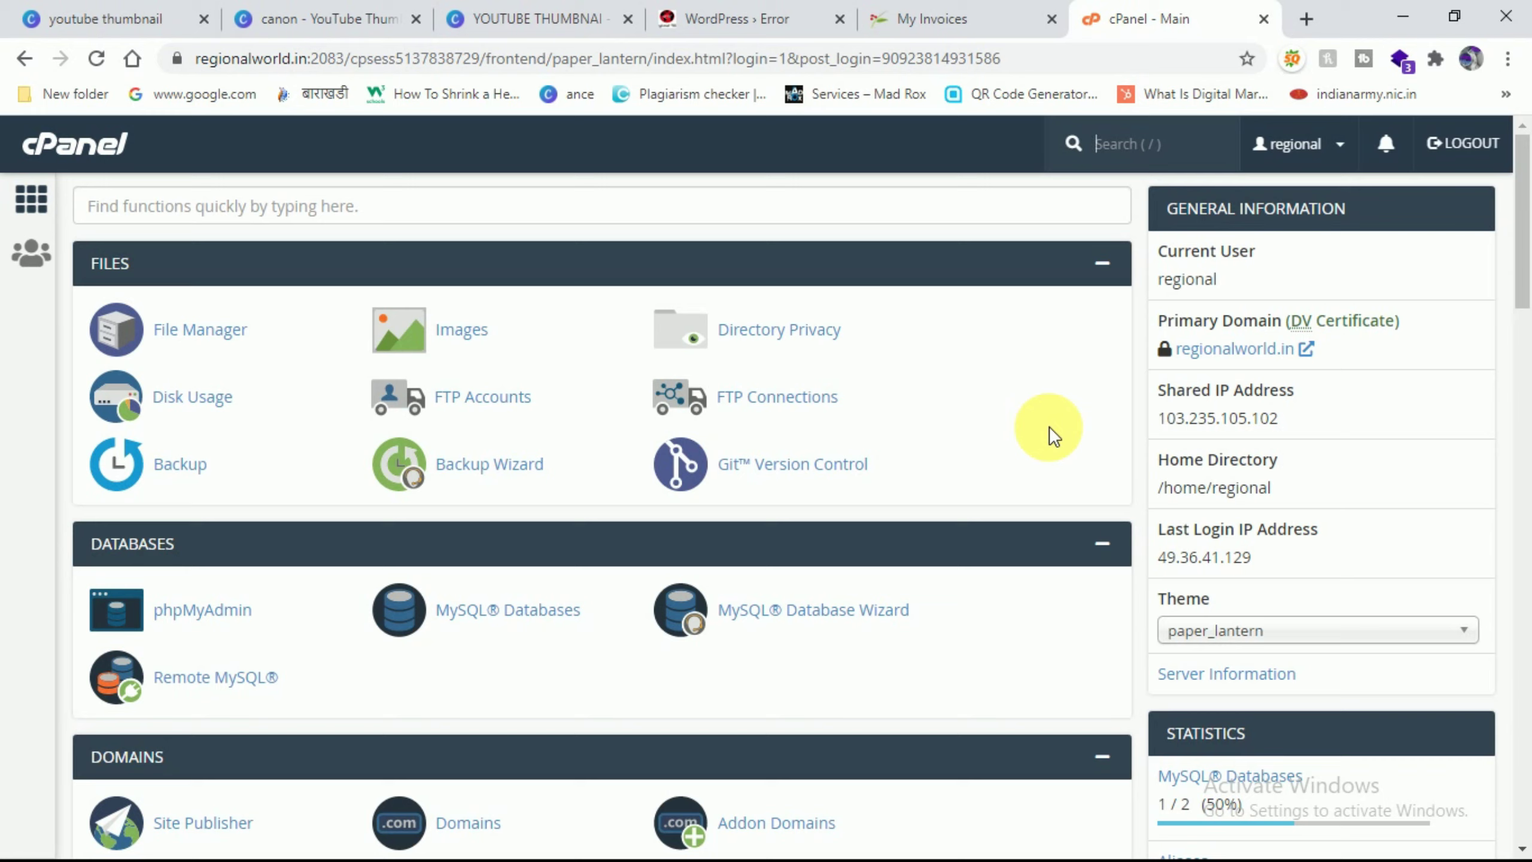
- Search the cPanel functions for PHP
{"action": "left_click", "coordinate": [485, 214]}
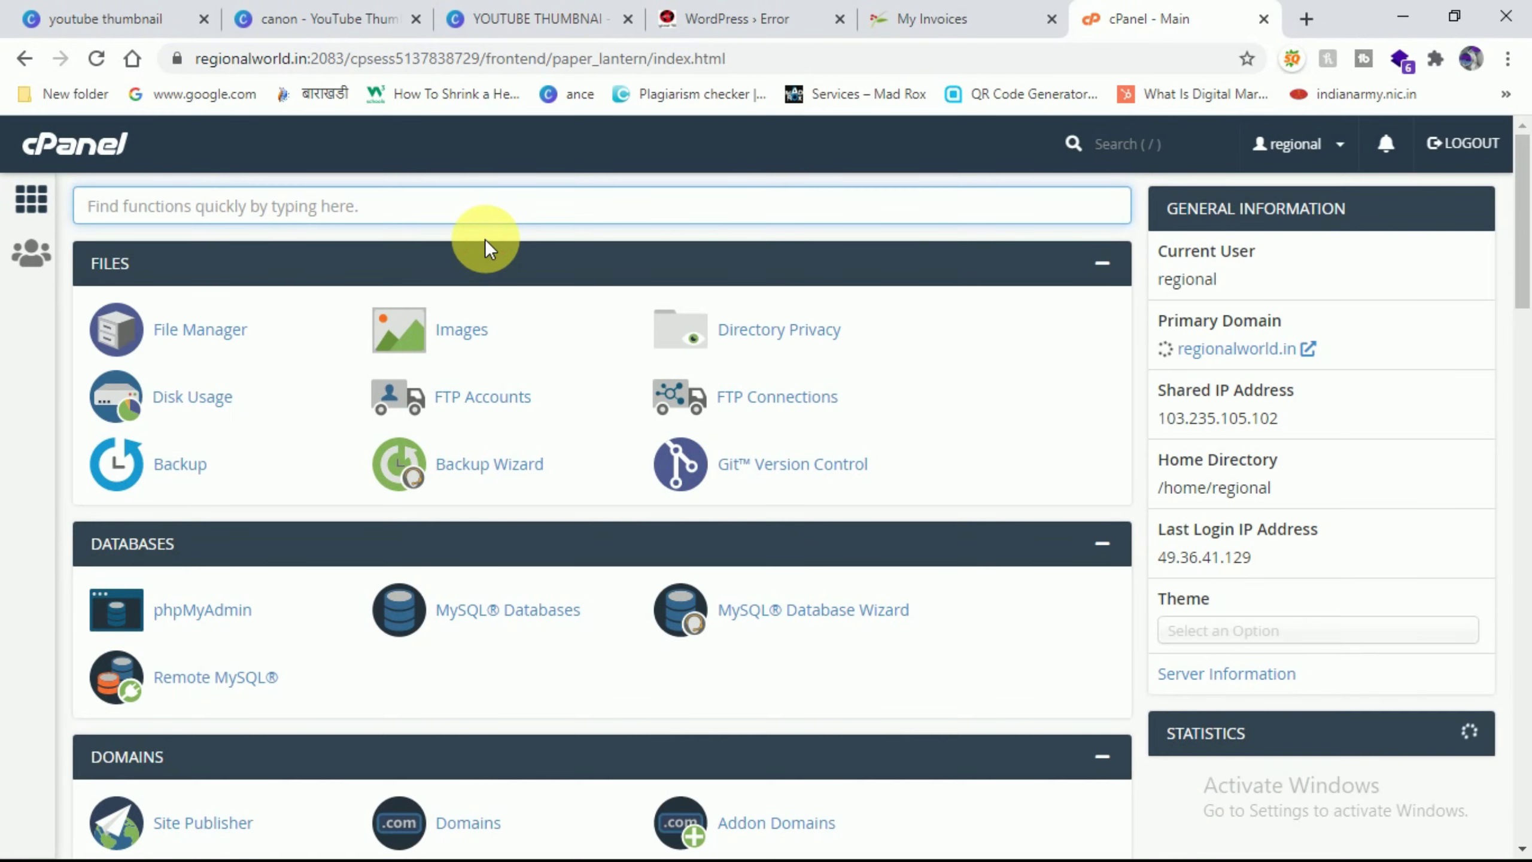
{"action": "left_click", "coordinate": [377, 206]}
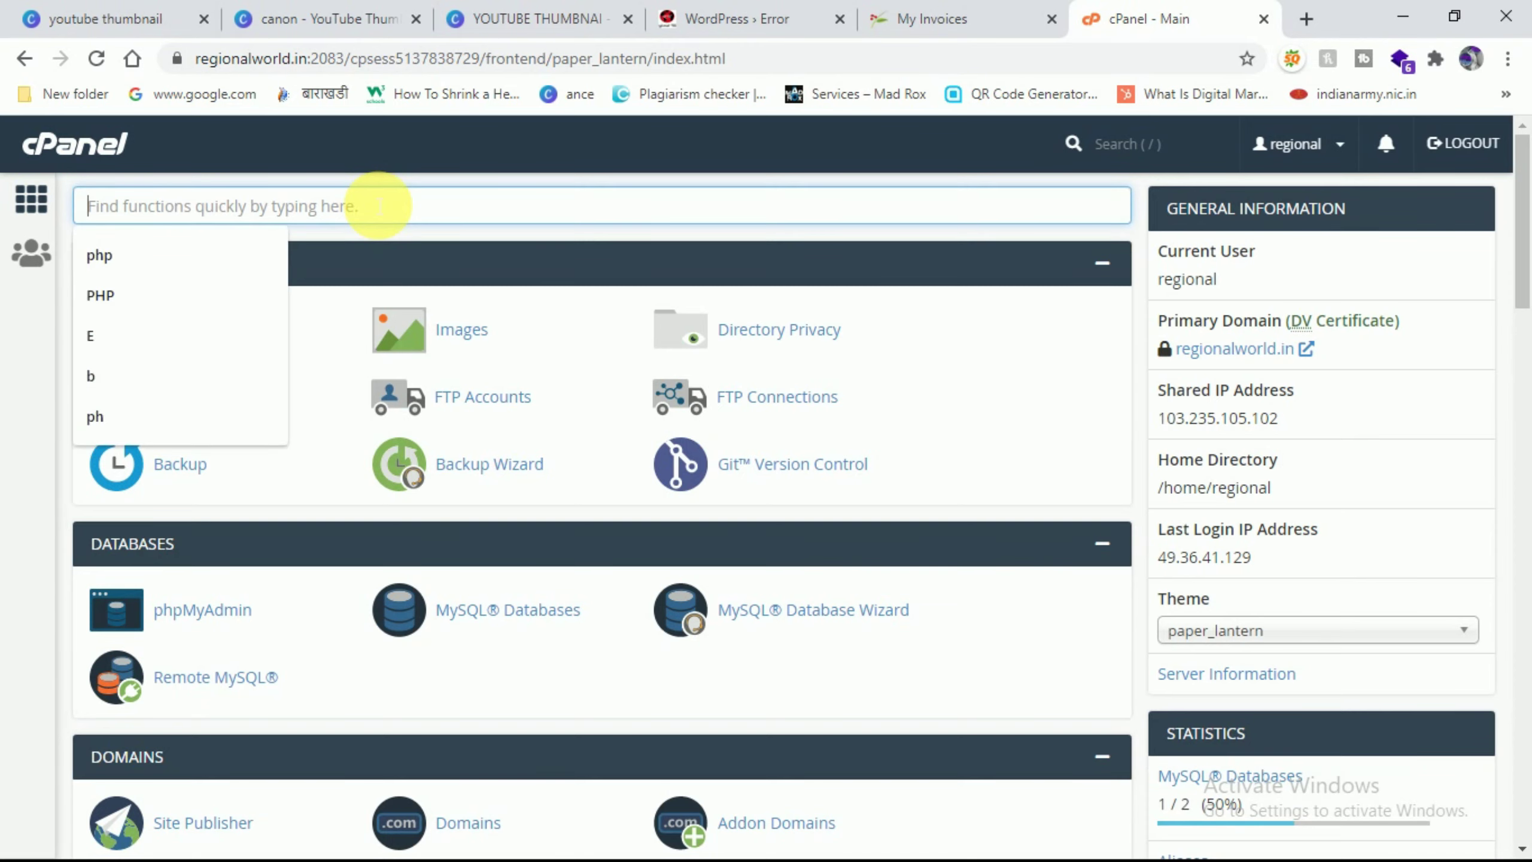
{"action": "type", "text": "PHP"}
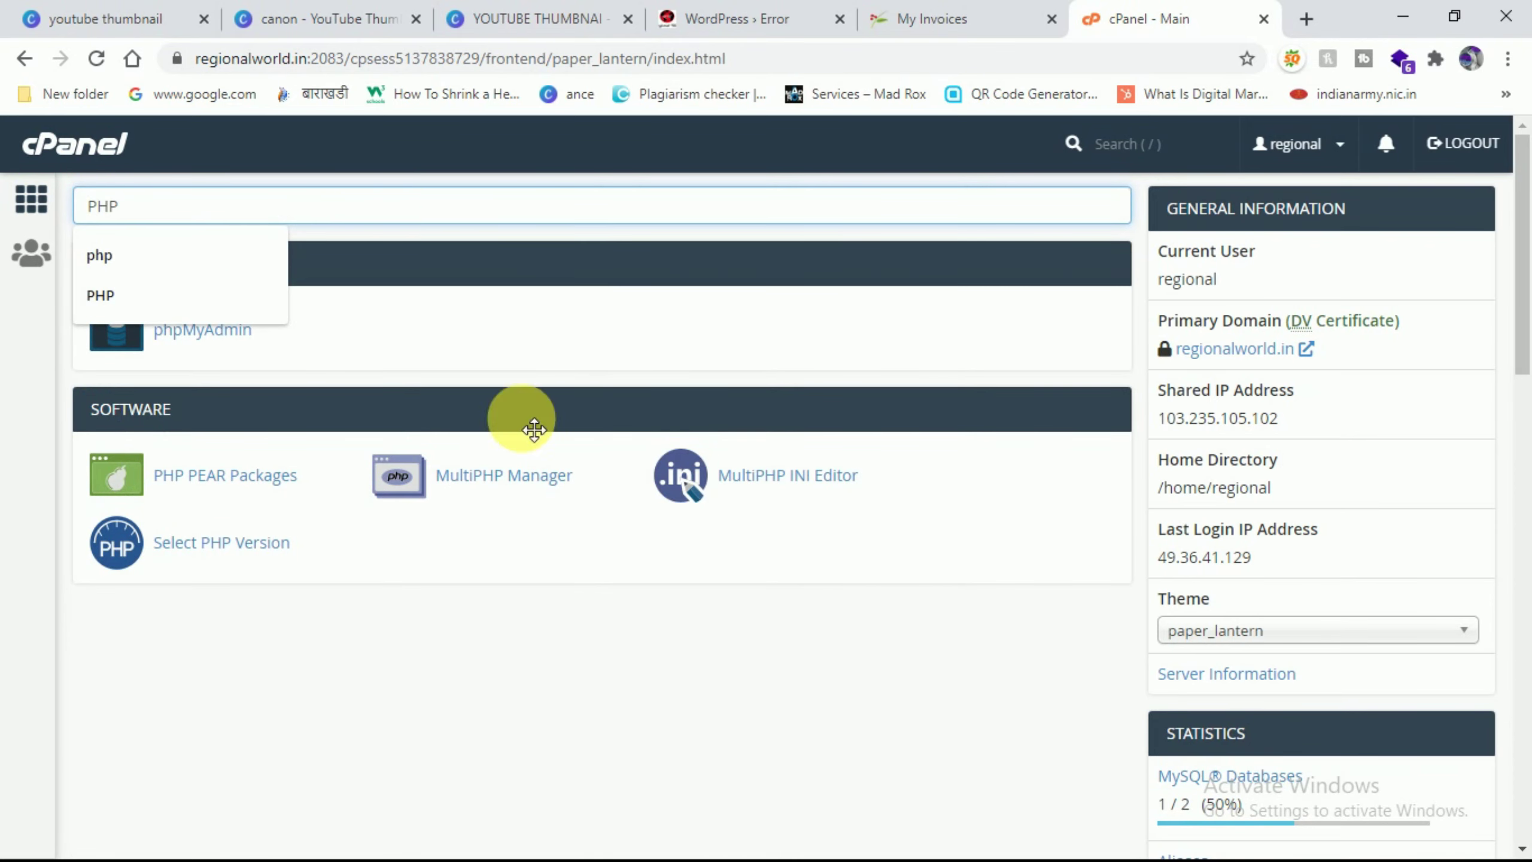
{"action": "left_click", "coordinate": [668, 588]}
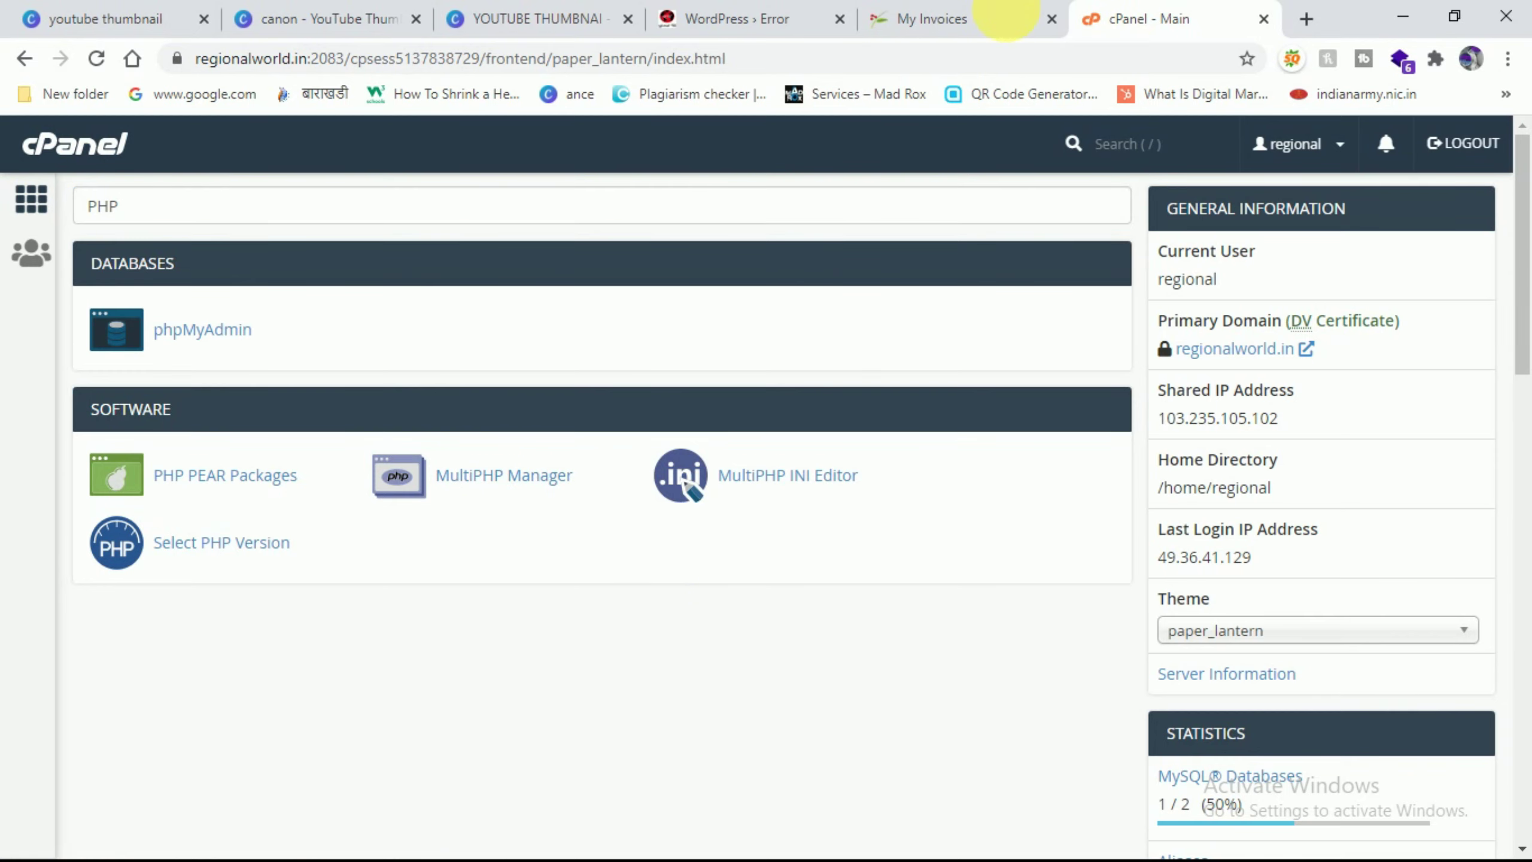
- Review the WordPress plugin upload error and identify the php.ini directive it names
{"action": "left_click", "coordinate": [971, 16]}
{"action": "left_click", "coordinate": [730, 13]}
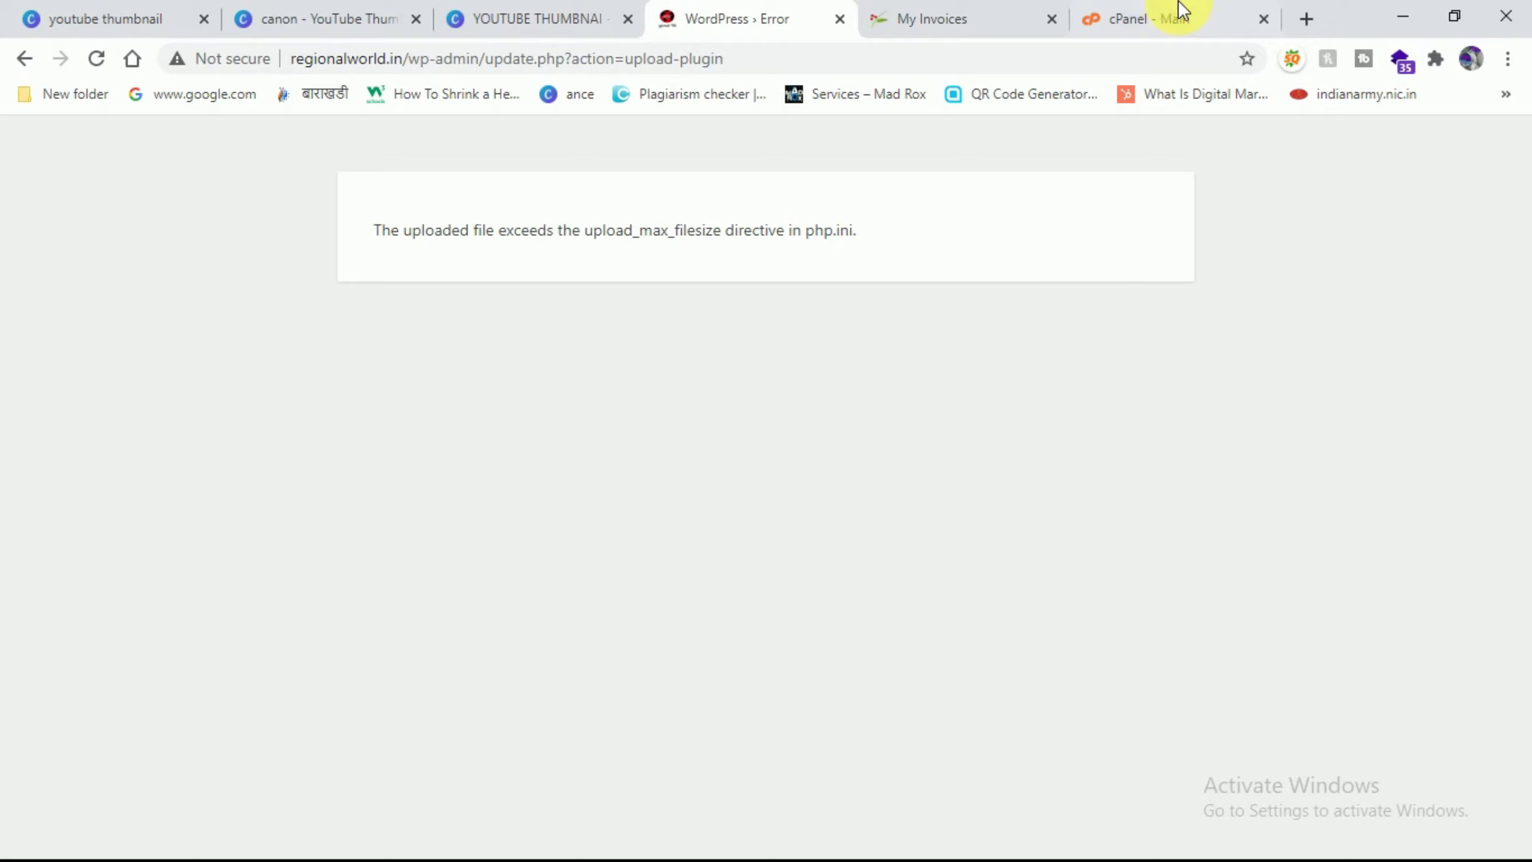
{"action": "left_click_drag", "start_coordinate": [586, 236], "coordinate": [728, 240]}
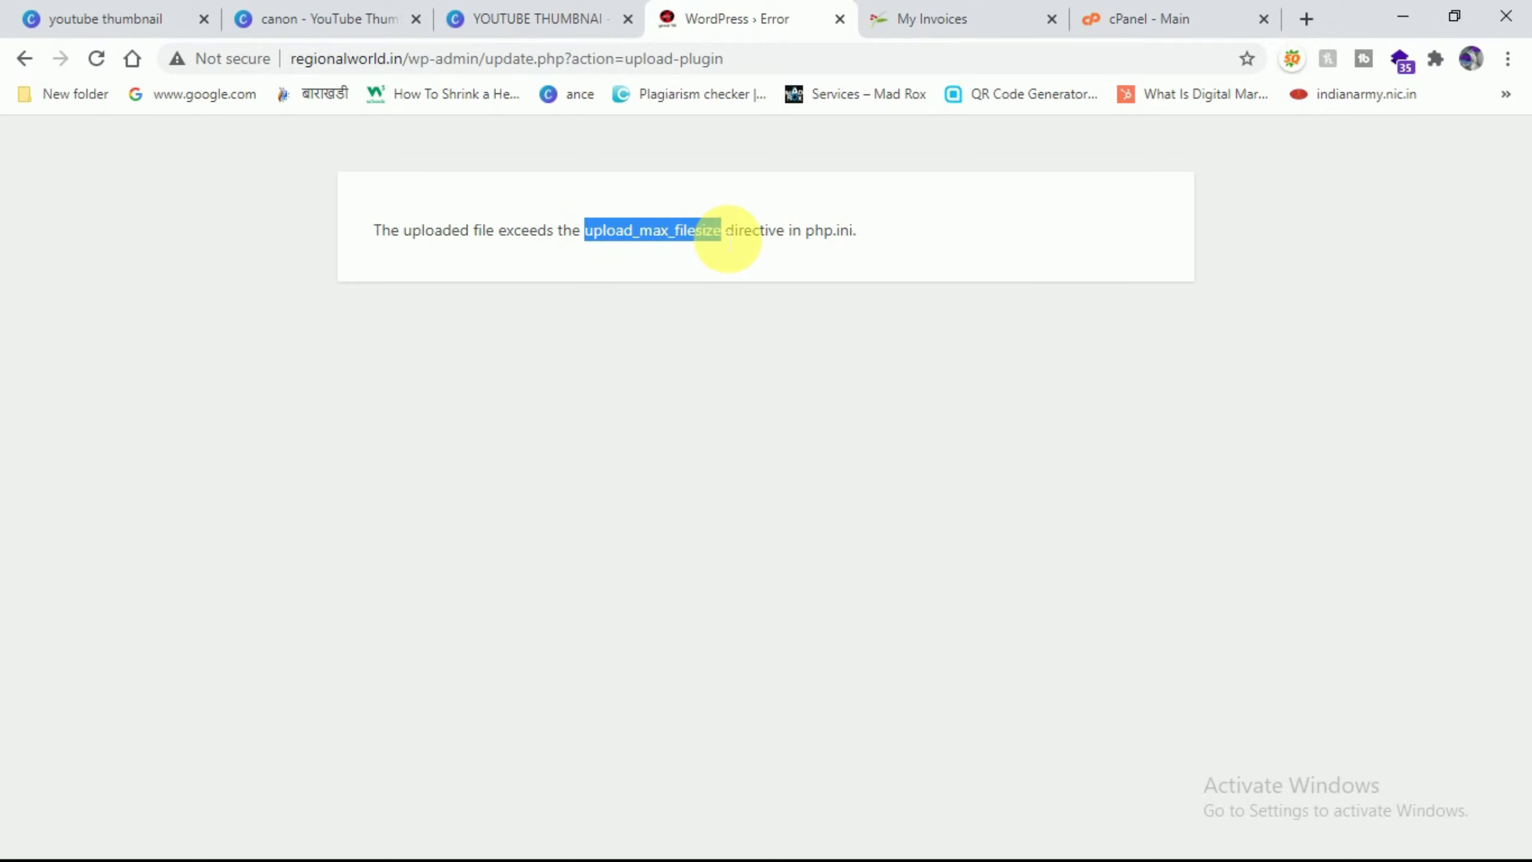
{"action": "left_click", "coordinate": [983, 241]}
- Return to cPanel and load the regionalworld.in basic settings in the MultiPHP INI Editor
{"action": "left_click", "coordinate": [1155, 15]}
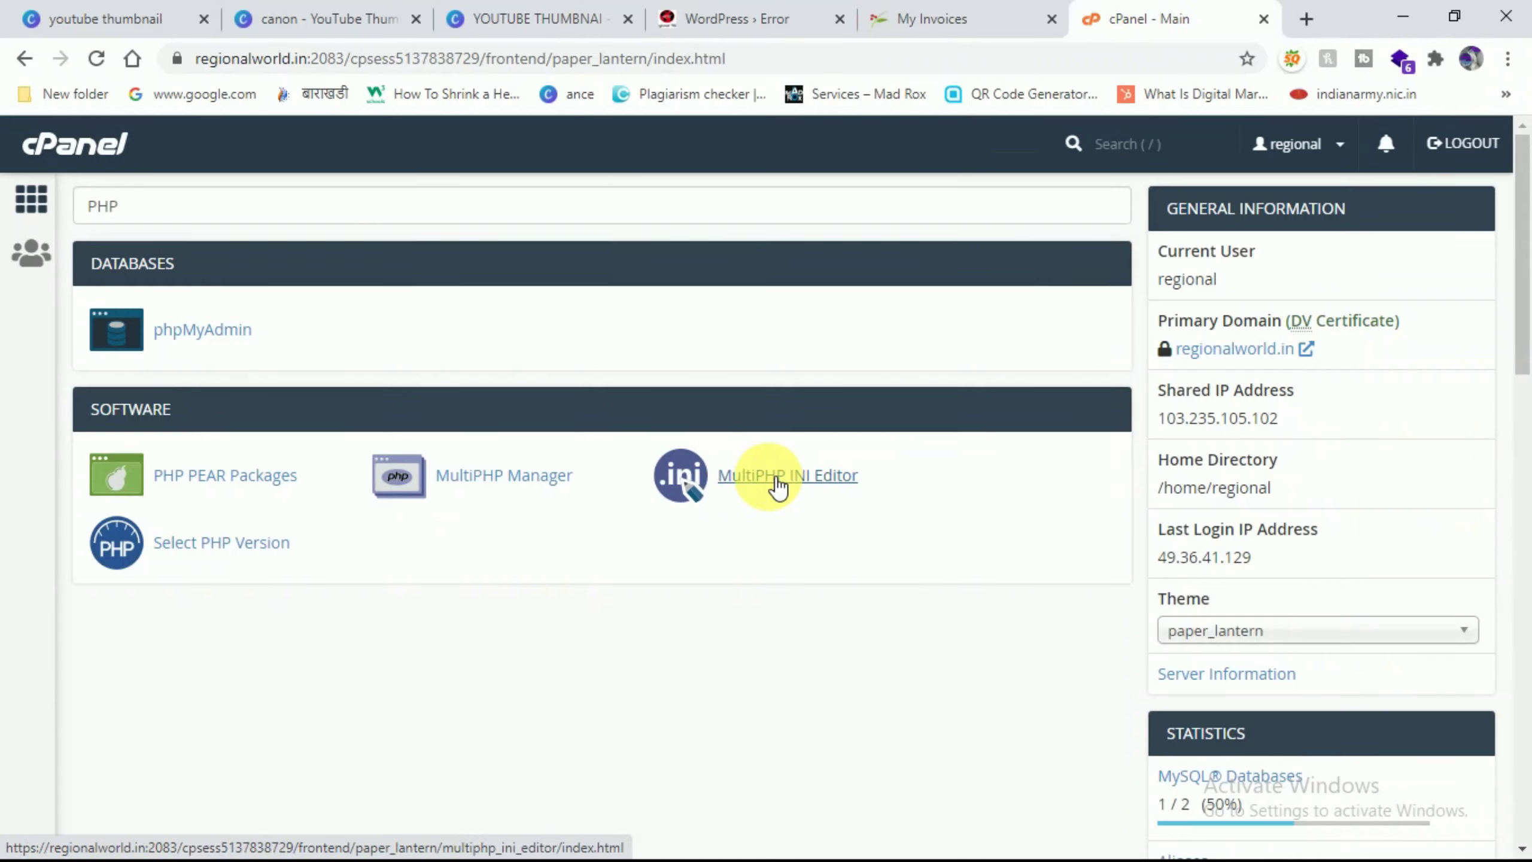
{"action": "left_click", "coordinate": [777, 483]}
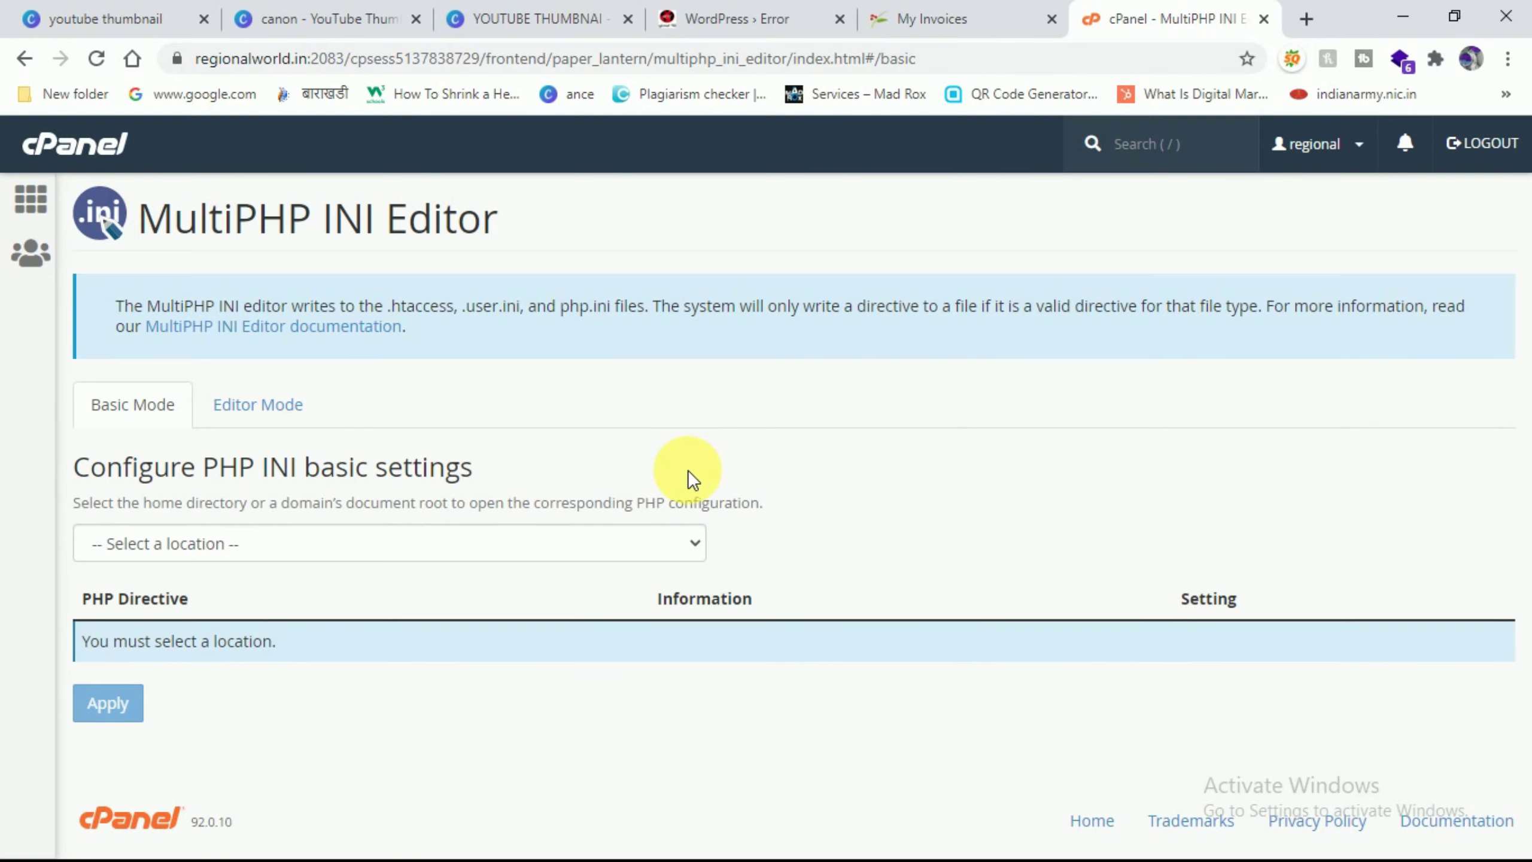
{"action": "left_click", "coordinate": [642, 547]}
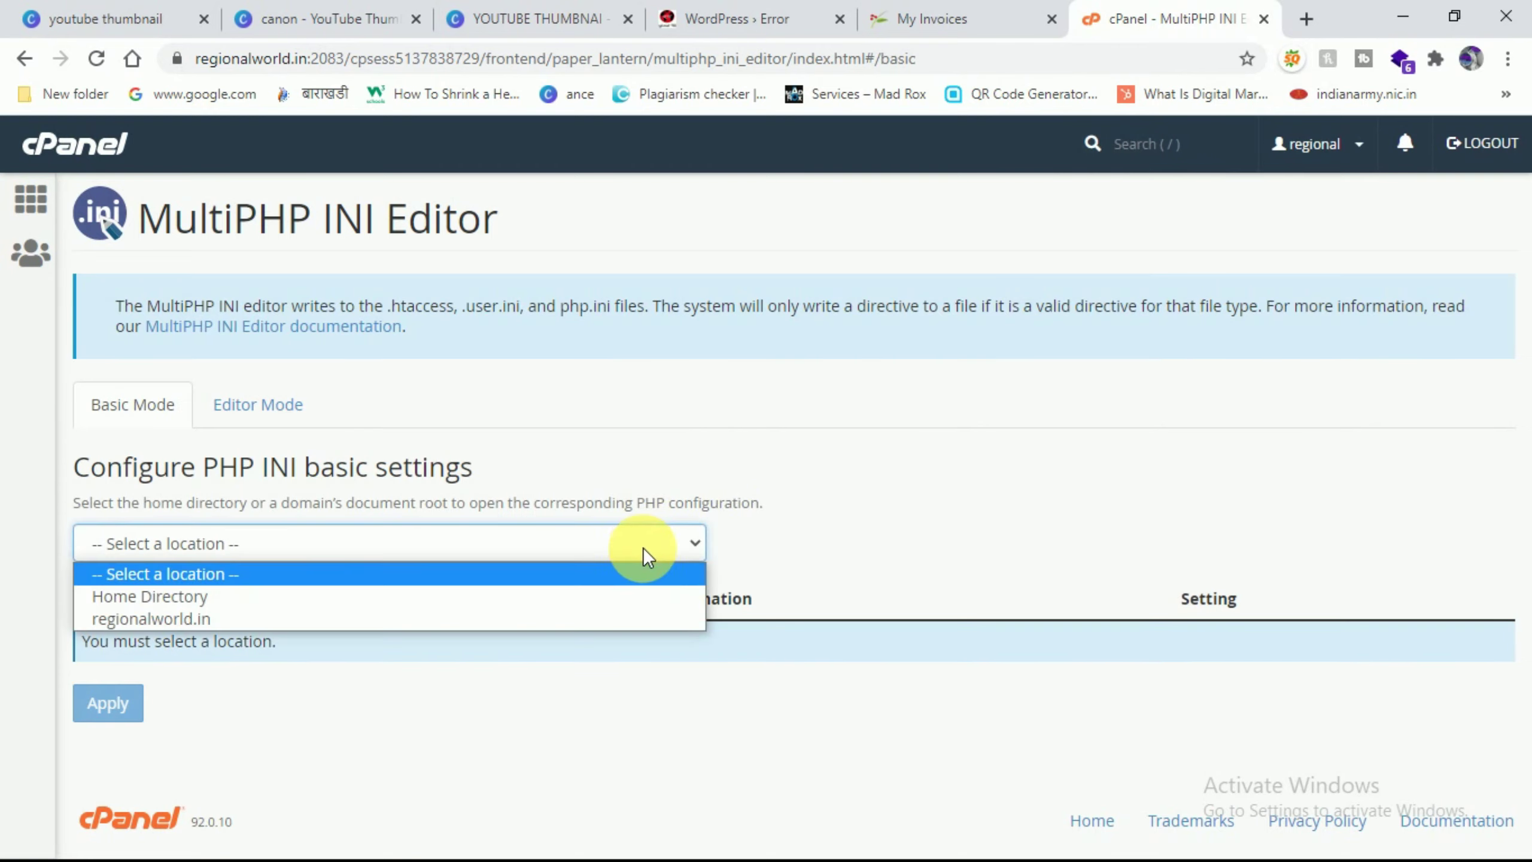
{"action": "left_click", "coordinate": [551, 620]}
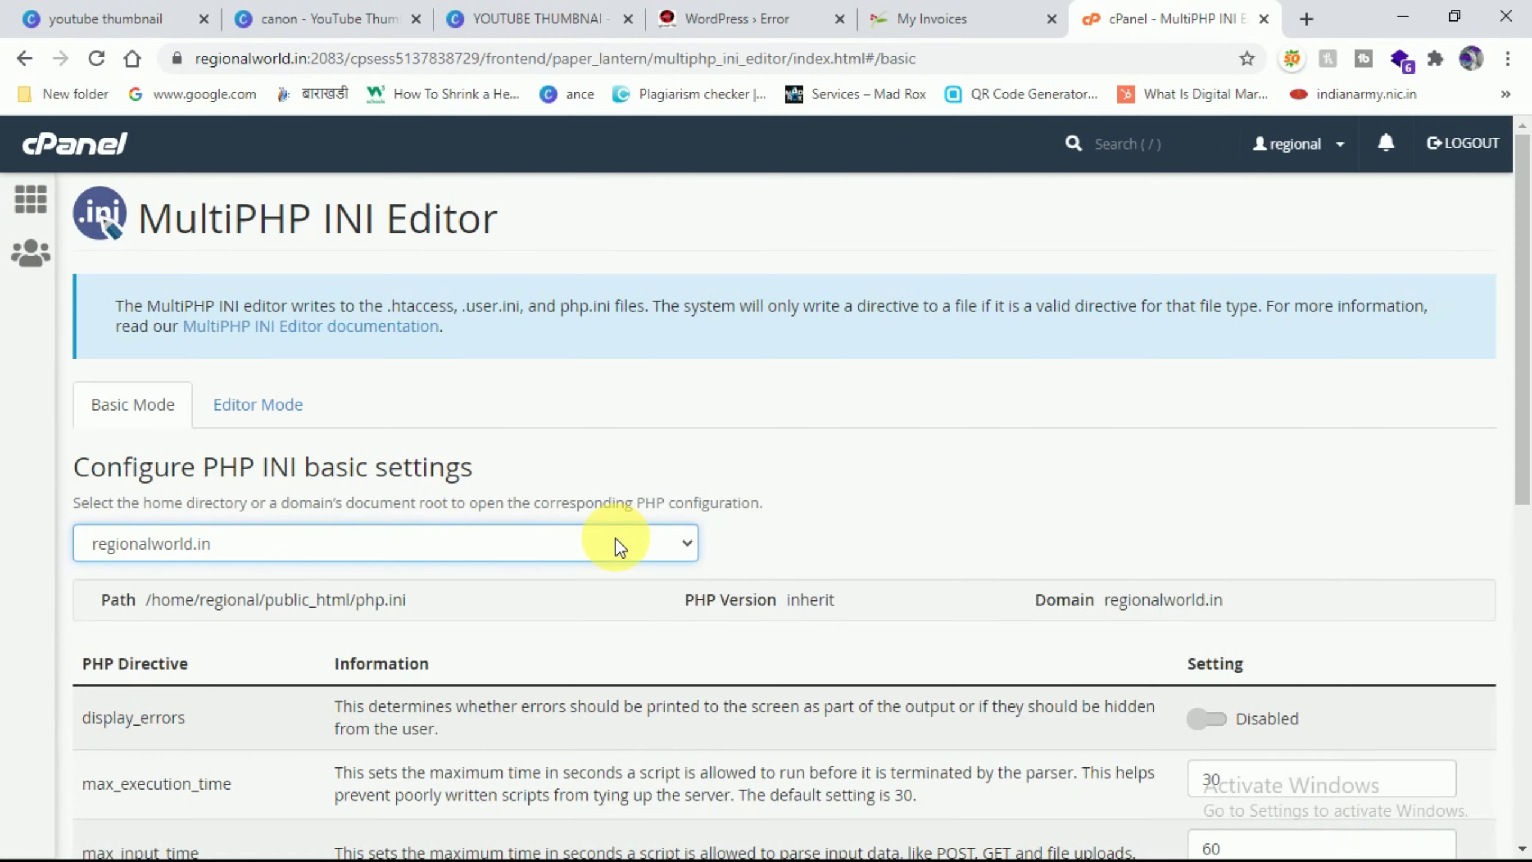
- Locate the upload_max_filesize directive and check its current setting
{"action": "scroll", "coordinate": [615, 537], "scroll_direction": "down", "scroll_amount": 8}
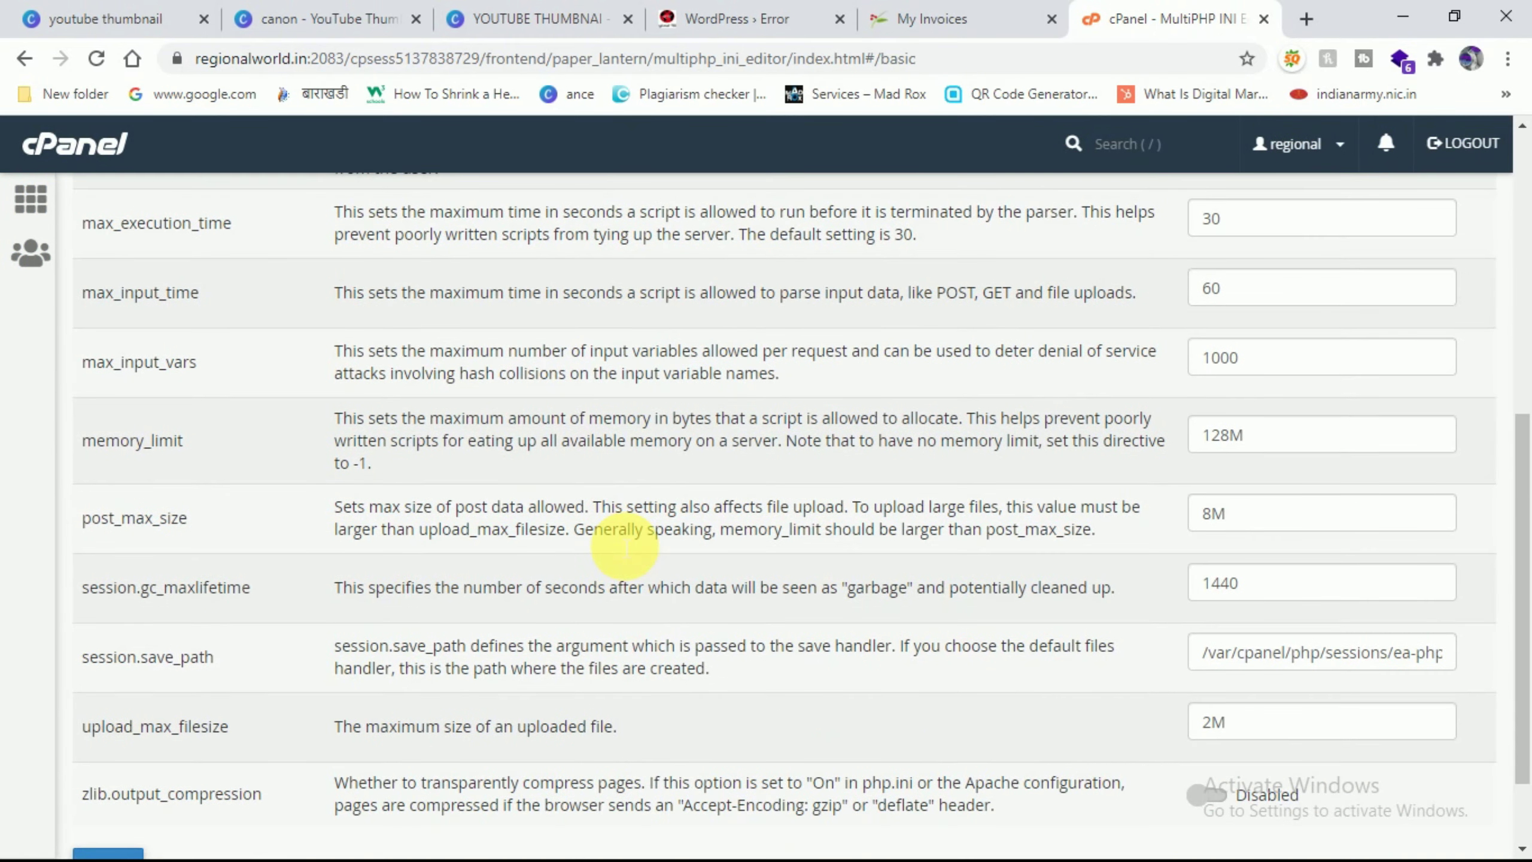
{"action": "scroll", "coordinate": [139, 615], "scroll_direction": "down", "scroll_amount": 2}
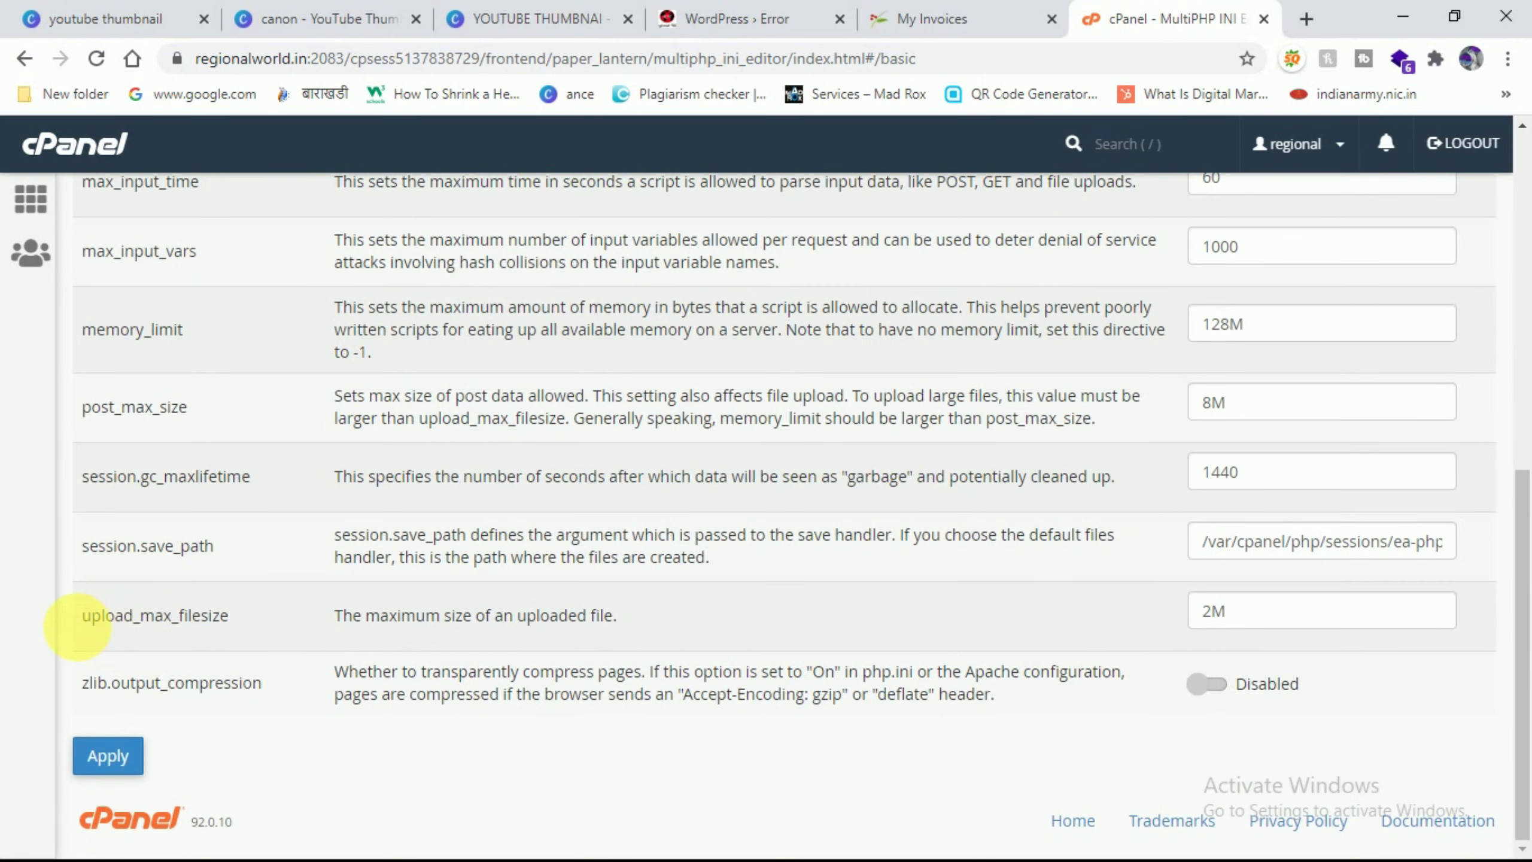
{"action": "left_click_drag", "start_coordinate": [79, 616], "coordinate": [231, 621]}
{"action": "left_click", "coordinate": [231, 621]}
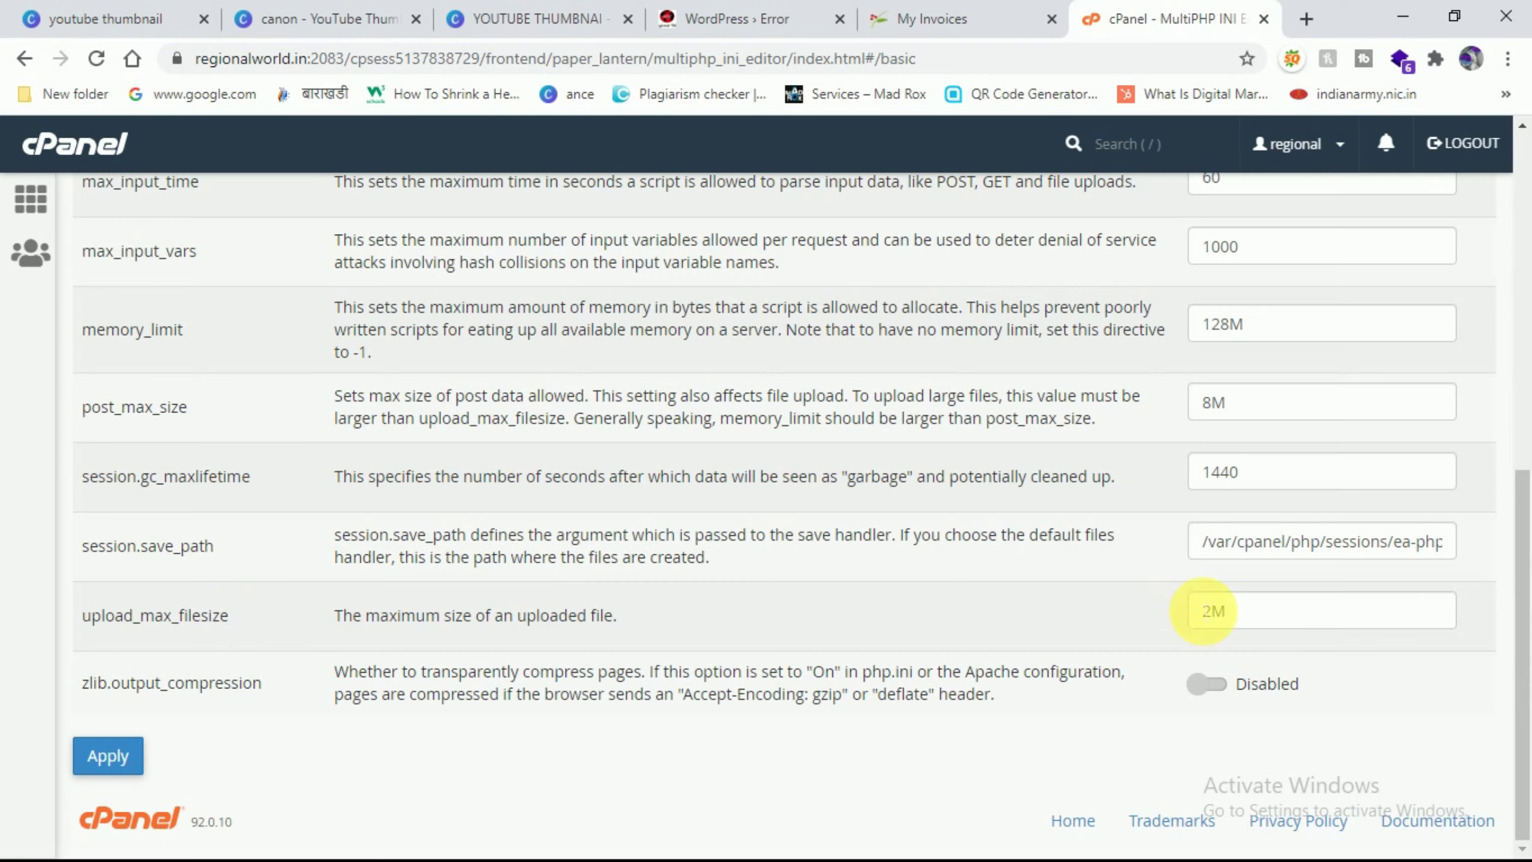
{"action": "left_click", "coordinate": [1218, 621]}
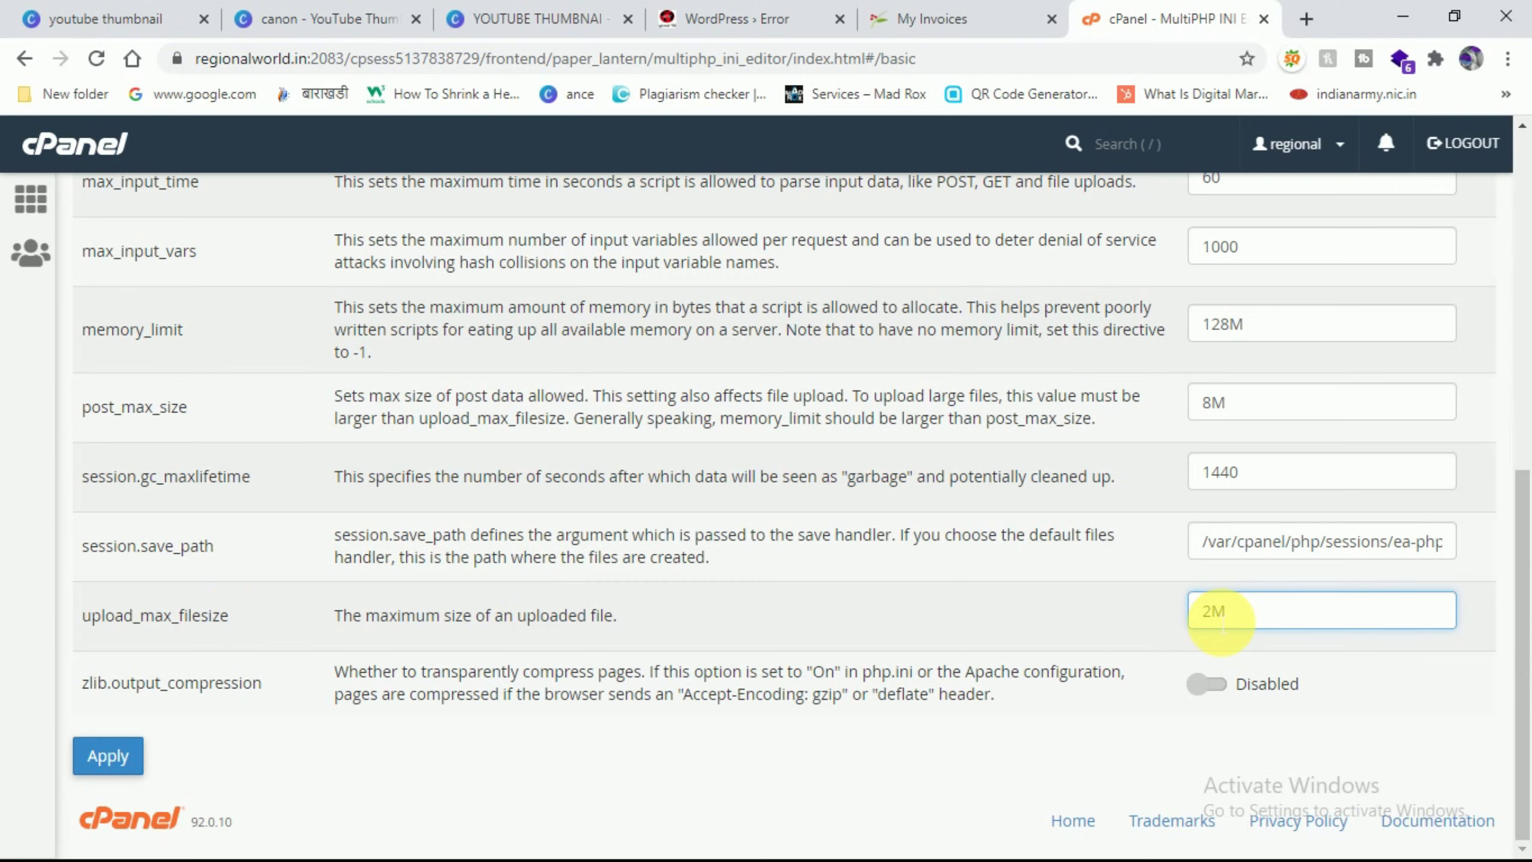
- Go to the regionalworld.in home page in place of the WordPress error page and open the site's admin dashboard
{"action": "left_click", "coordinate": [735, 12]}
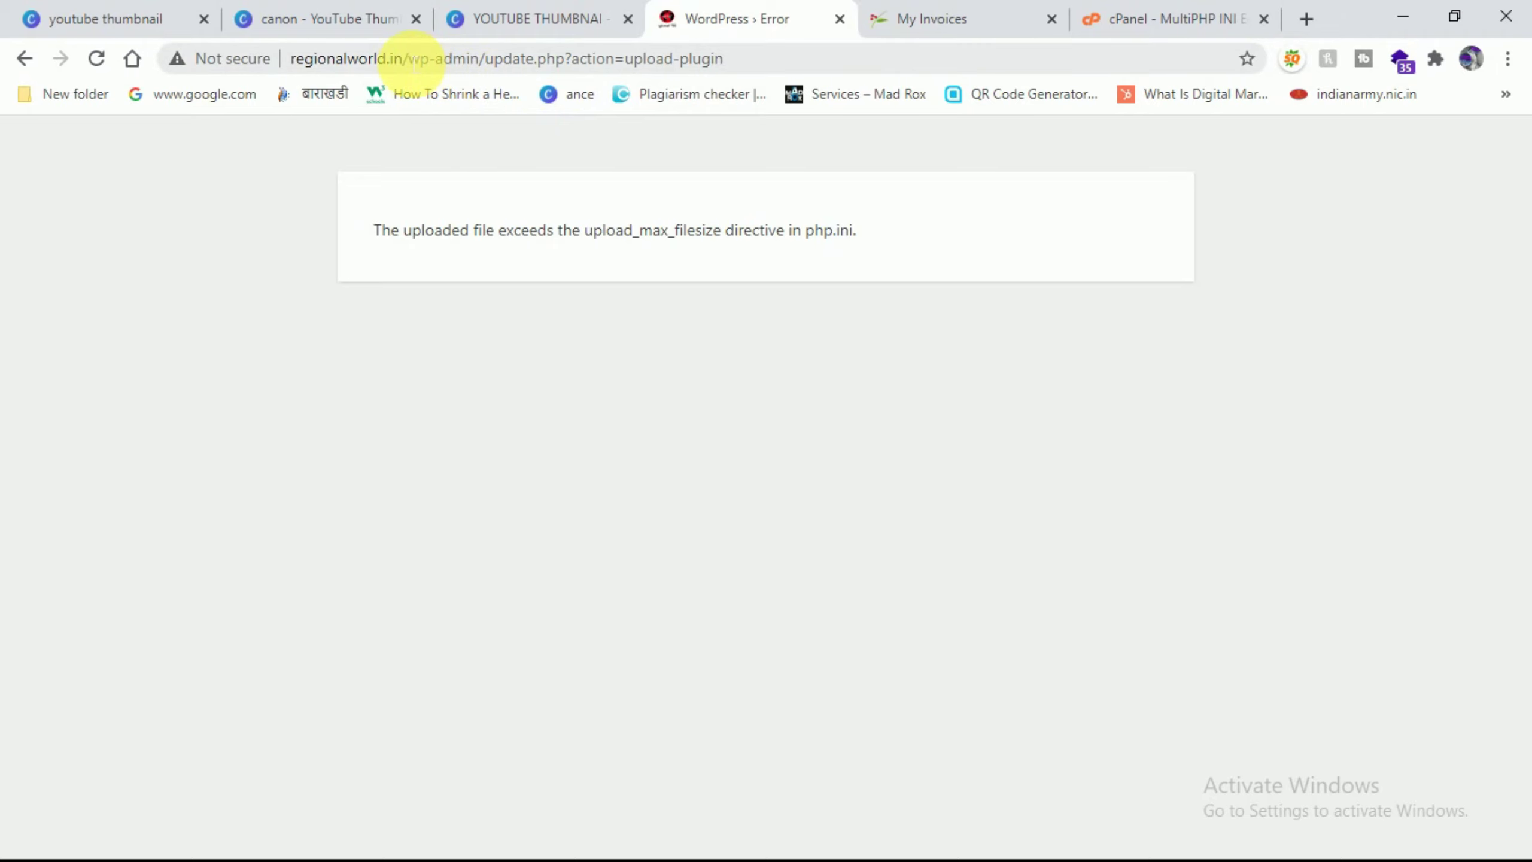
{"action": "left_click_drag", "start_coordinate": [412, 61], "coordinate": [924, 100]}
{"action": "key", "text": "BackSpace"}
{"action": "key", "text": "Return"}
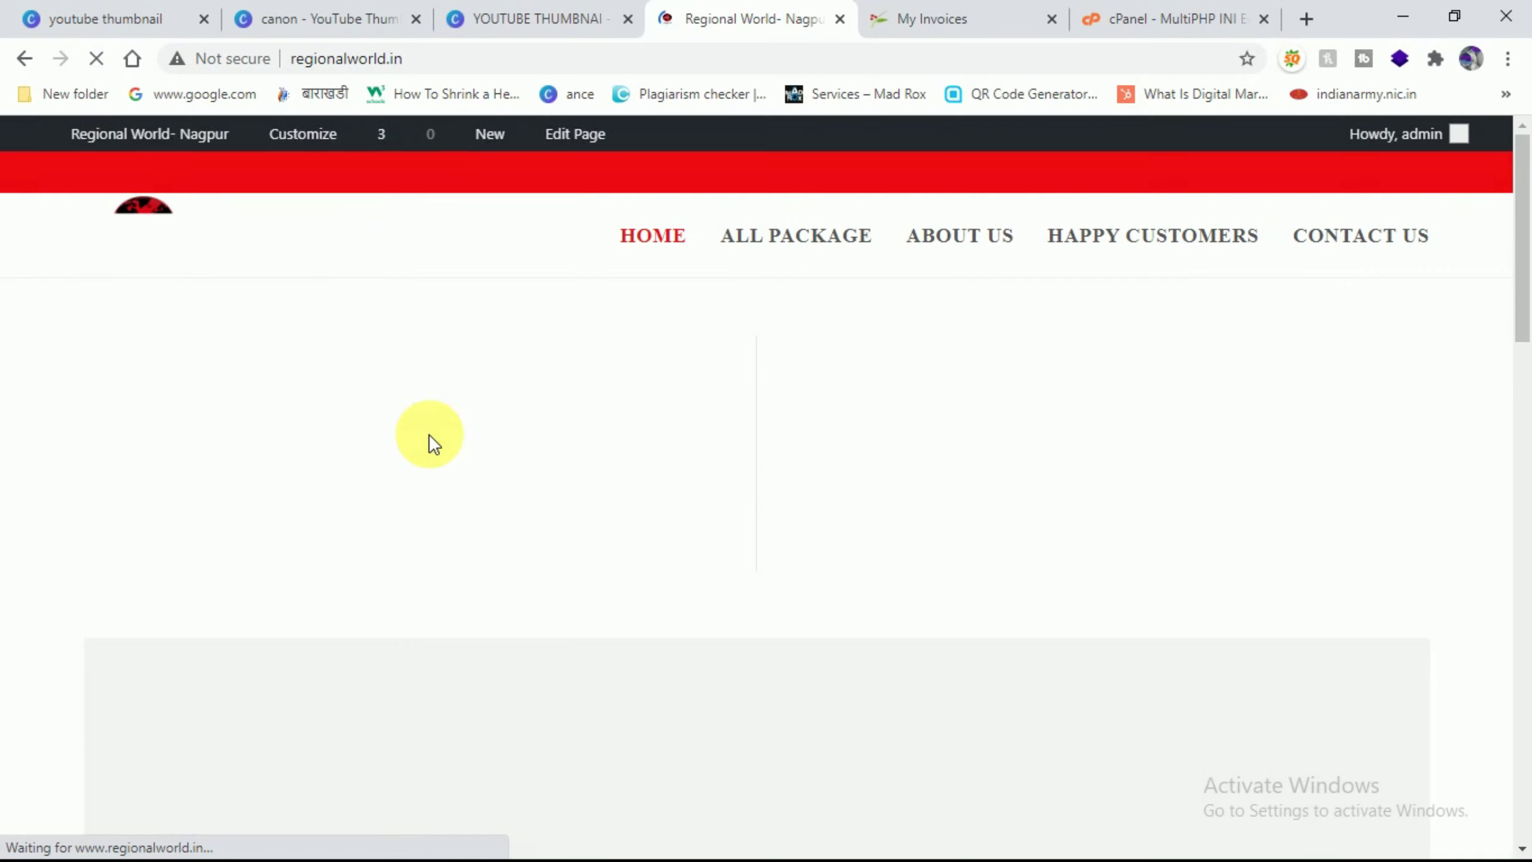
{"action": "mouse_move", "coordinate": [152, 136]}
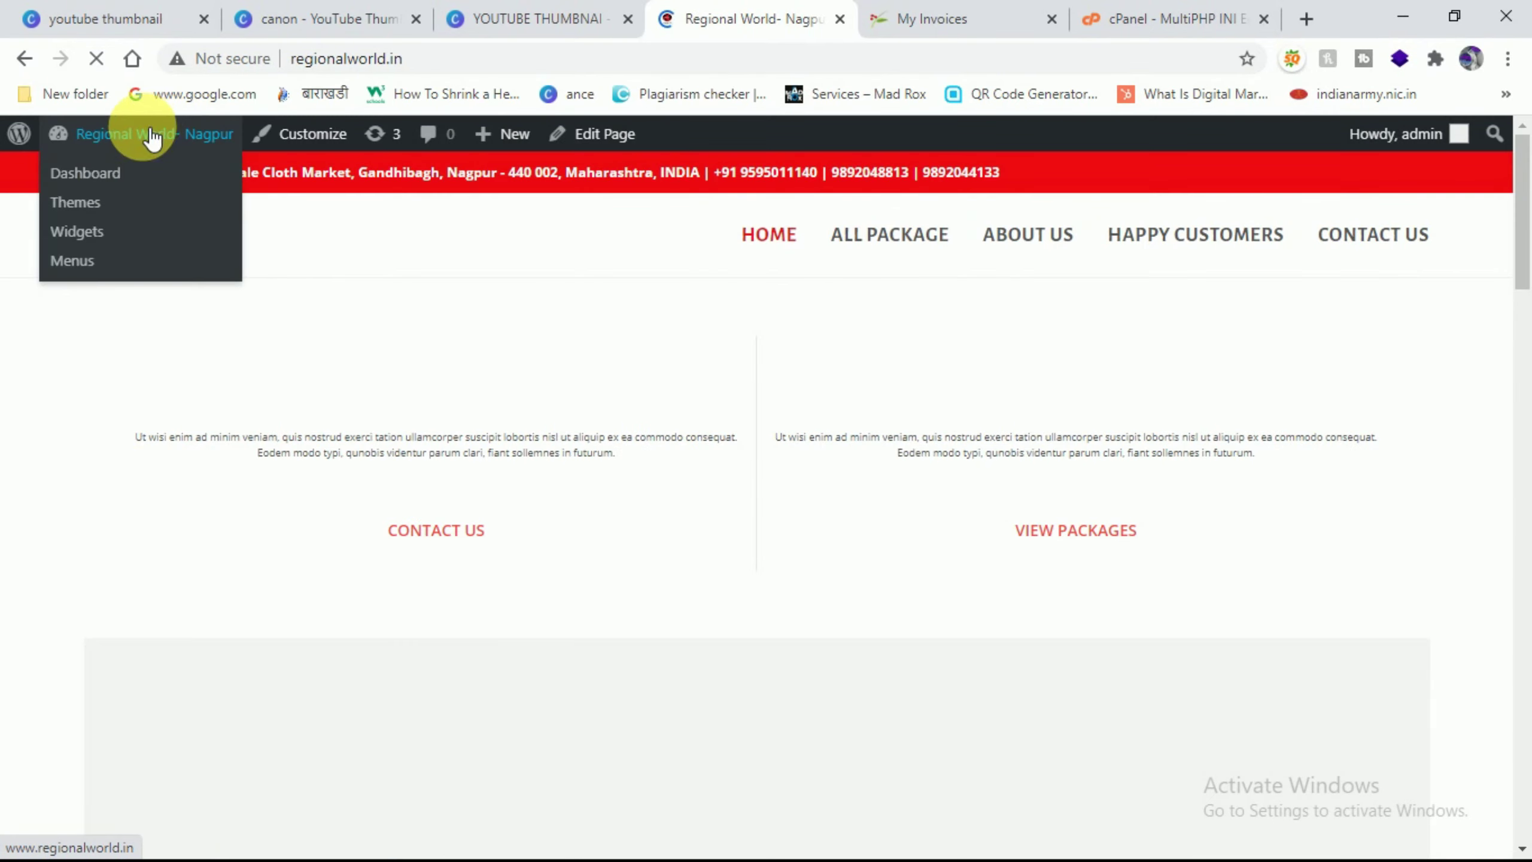
{"action": "left_click", "coordinate": [123, 185]}
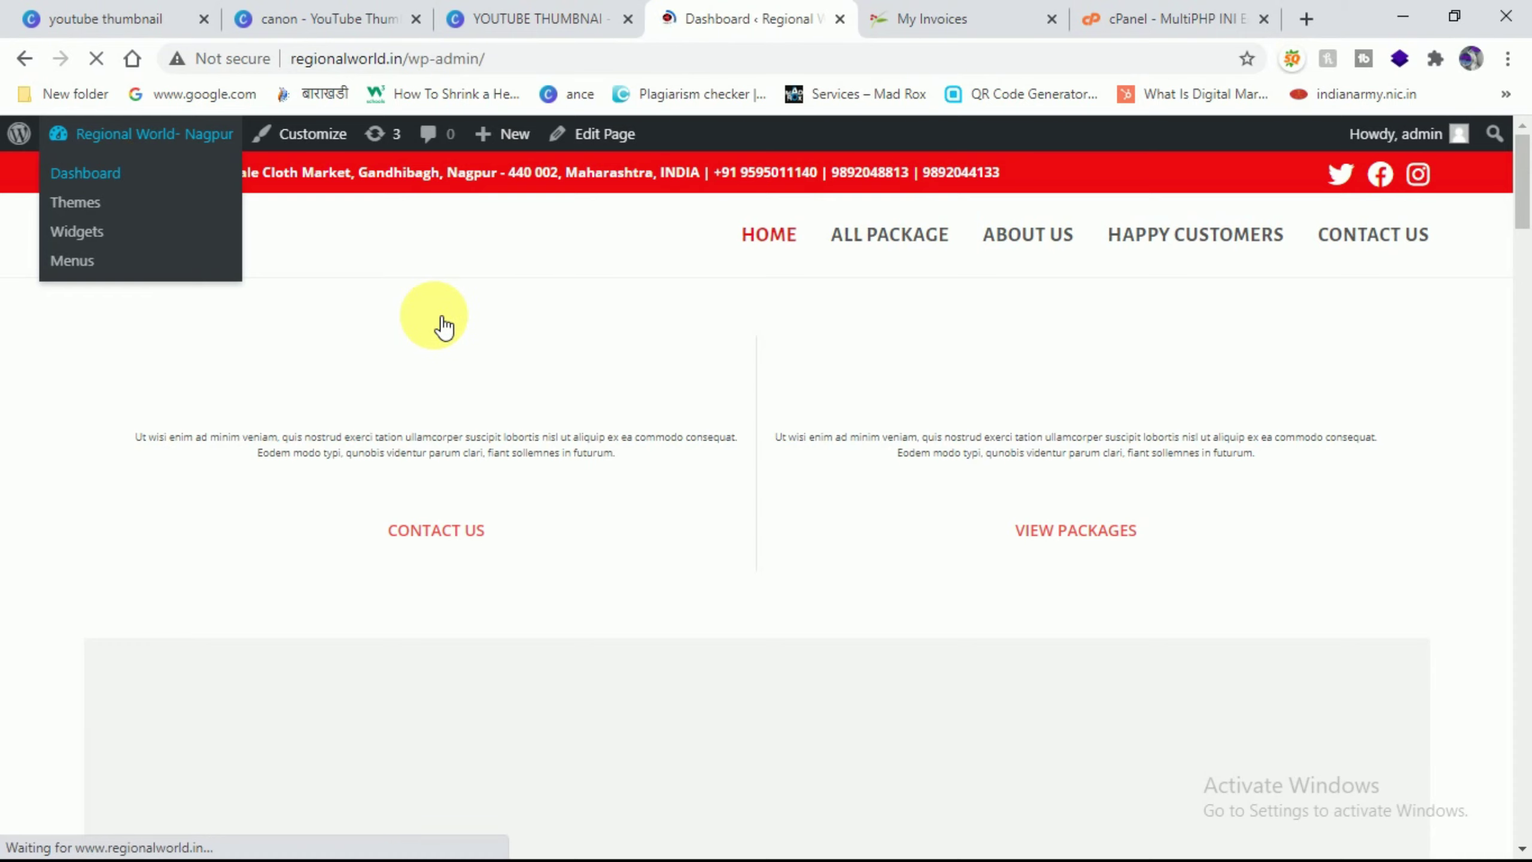
{"action": "left_click", "coordinate": [1085, 18]}
{"action": "left_click", "coordinate": [1214, 611]}
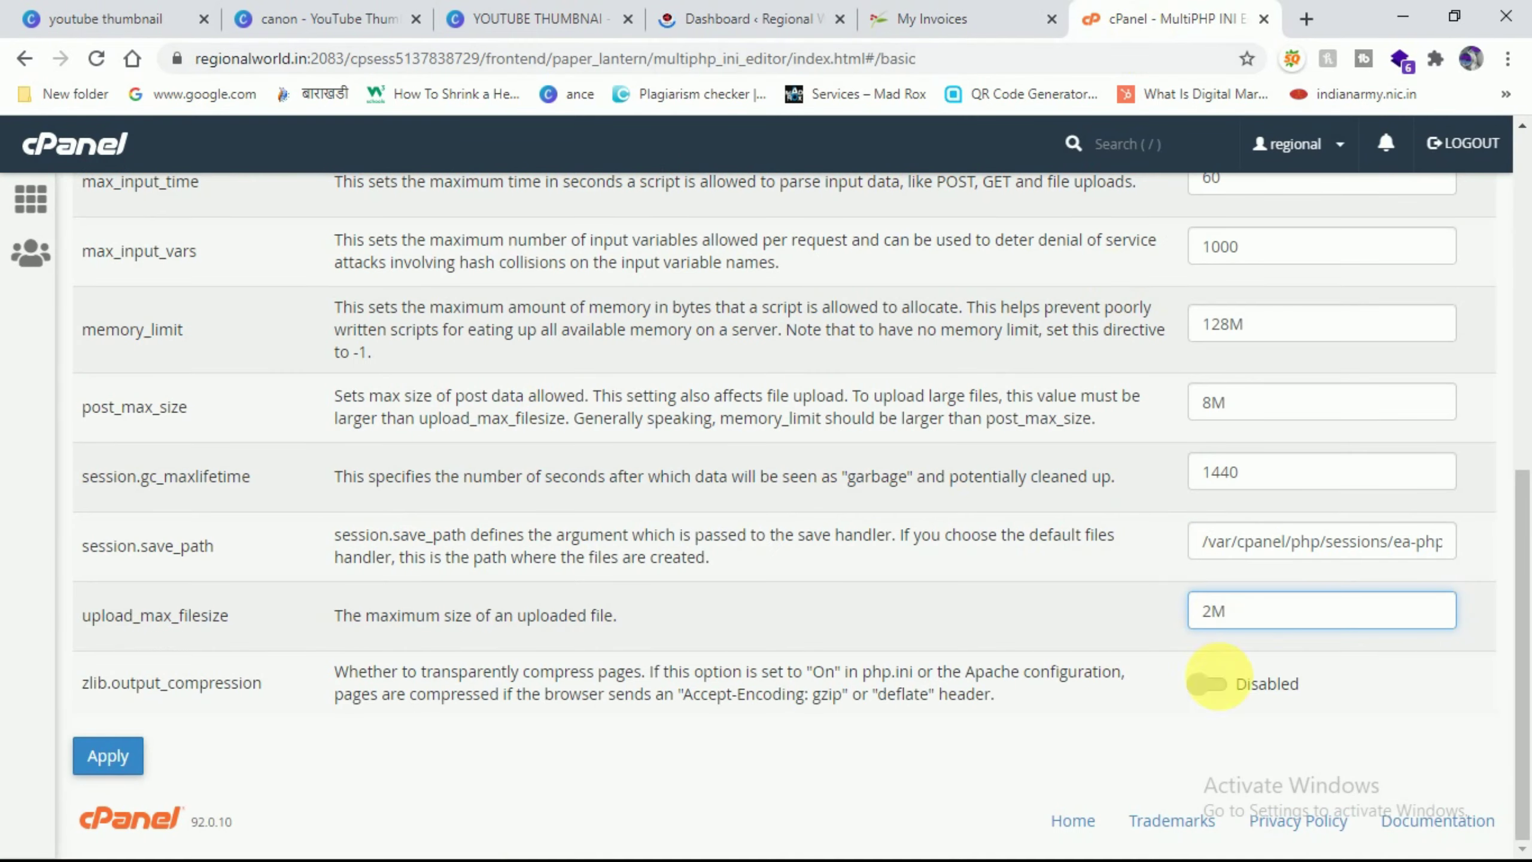
{"action": "left_click", "coordinate": [711, 17]}
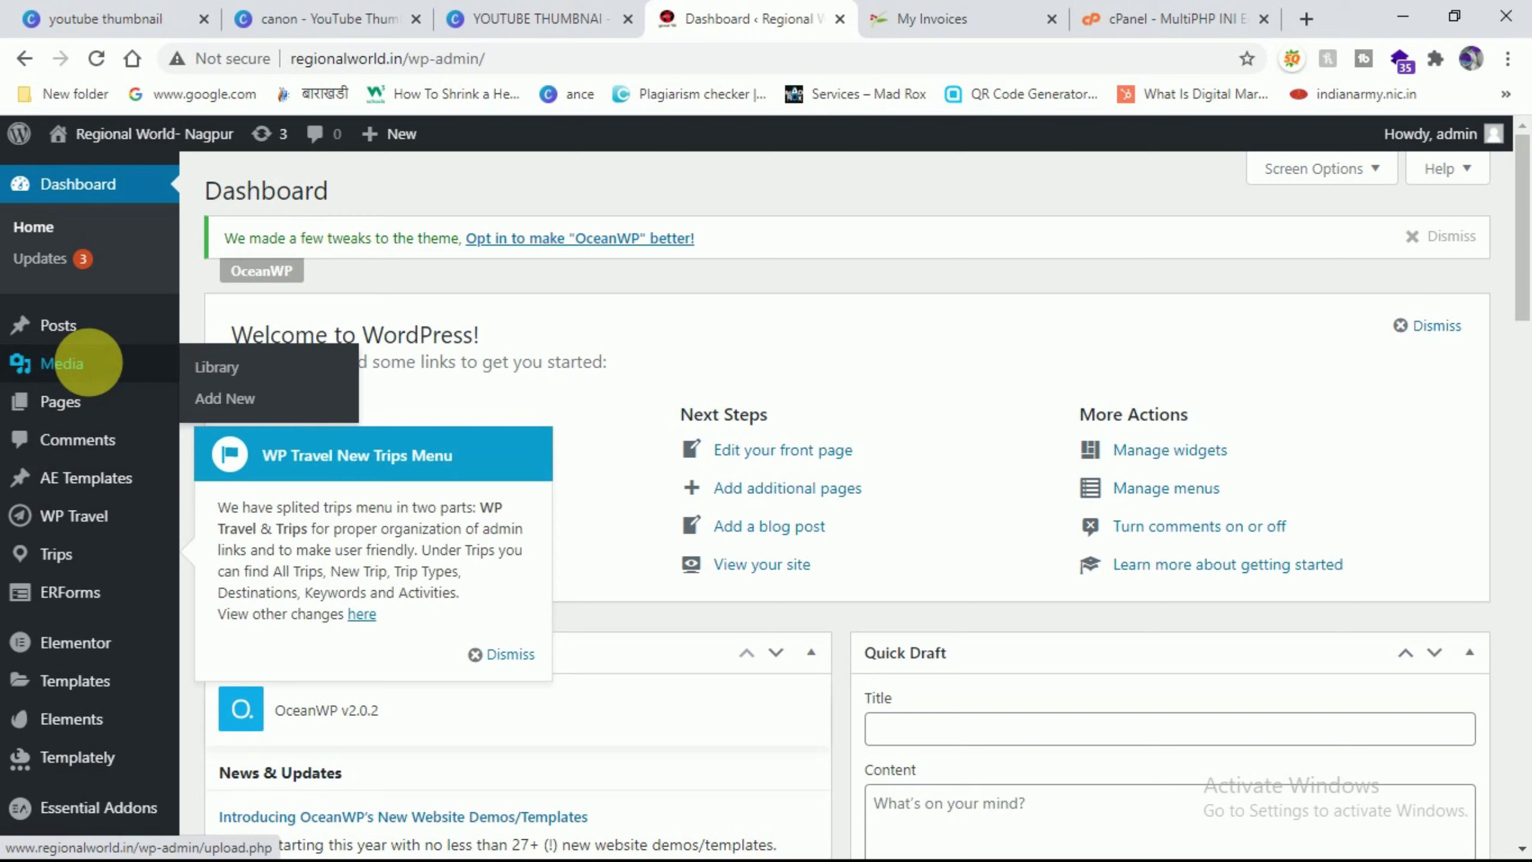
- Open the file uploader in the WordPress Media Library and check the maximum upload file size
{"action": "left_click", "coordinate": [102, 369]}
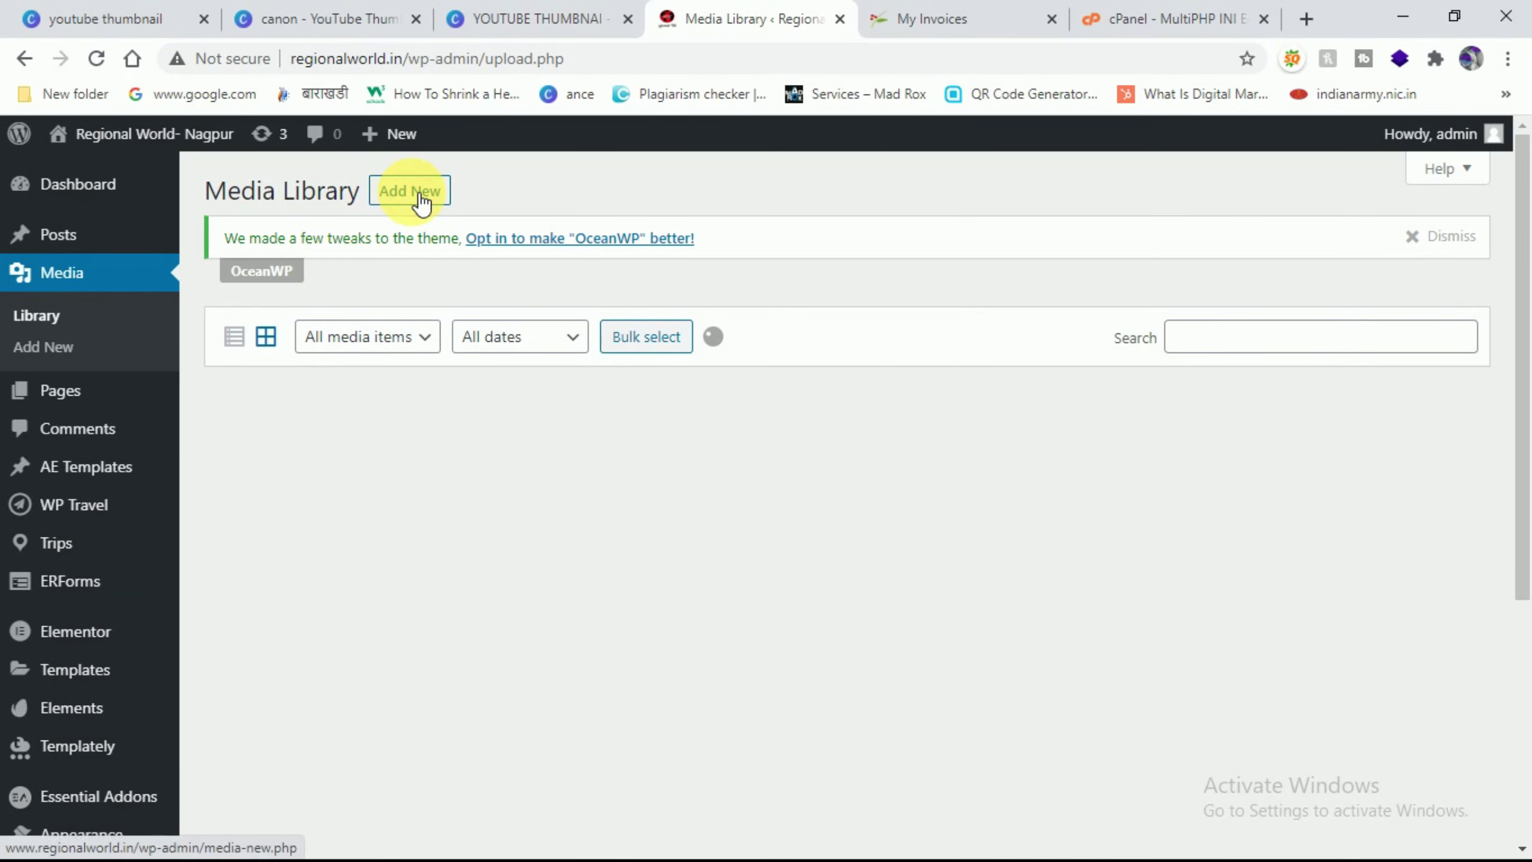
{"action": "left_click", "coordinate": [420, 204]}
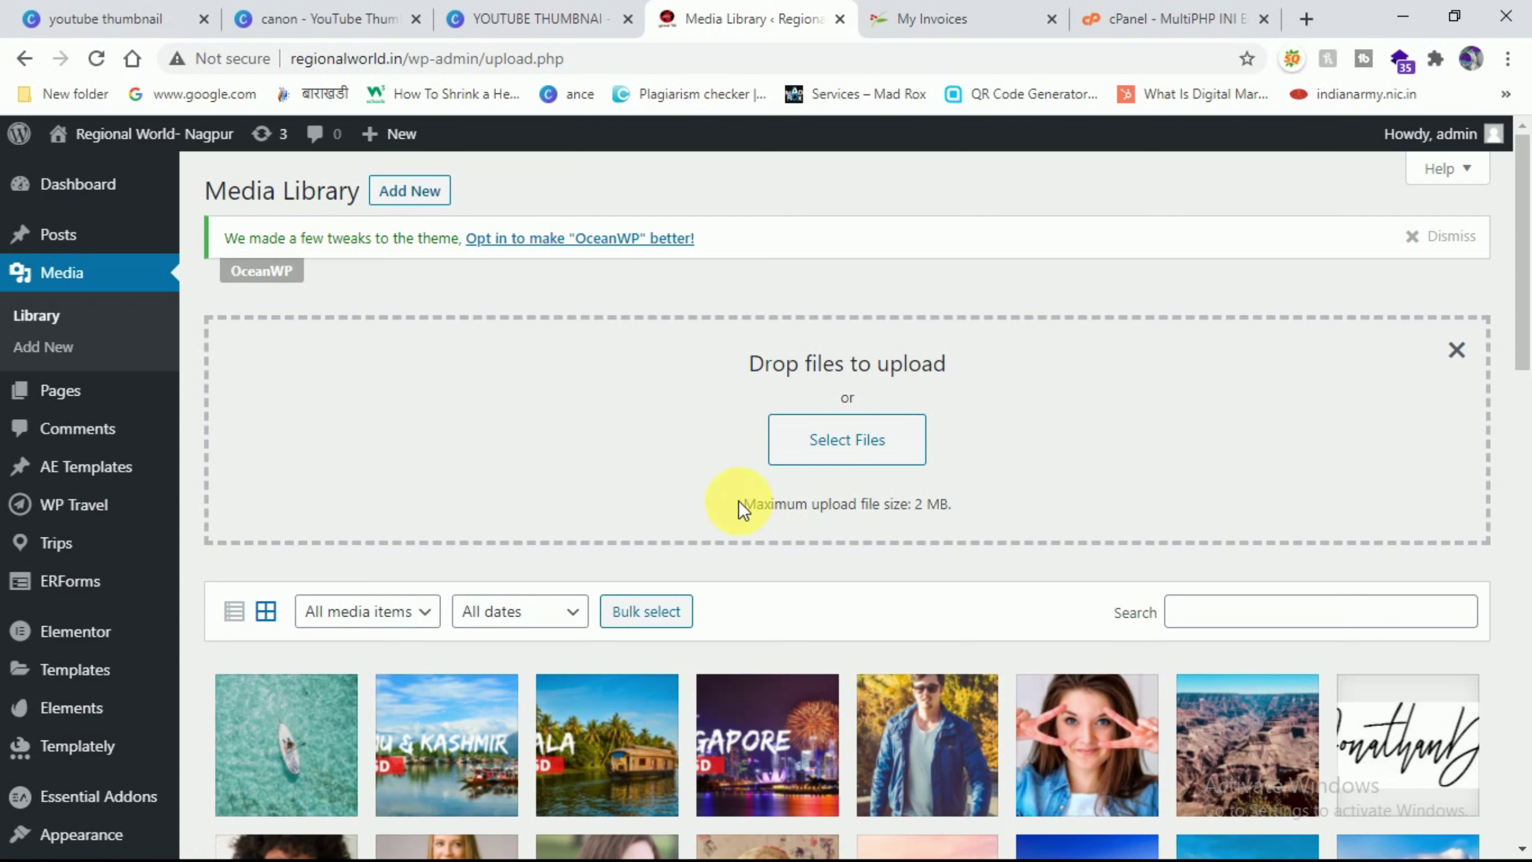
{"action": "left_click_drag", "start_coordinate": [731, 504], "coordinate": [960, 507]}
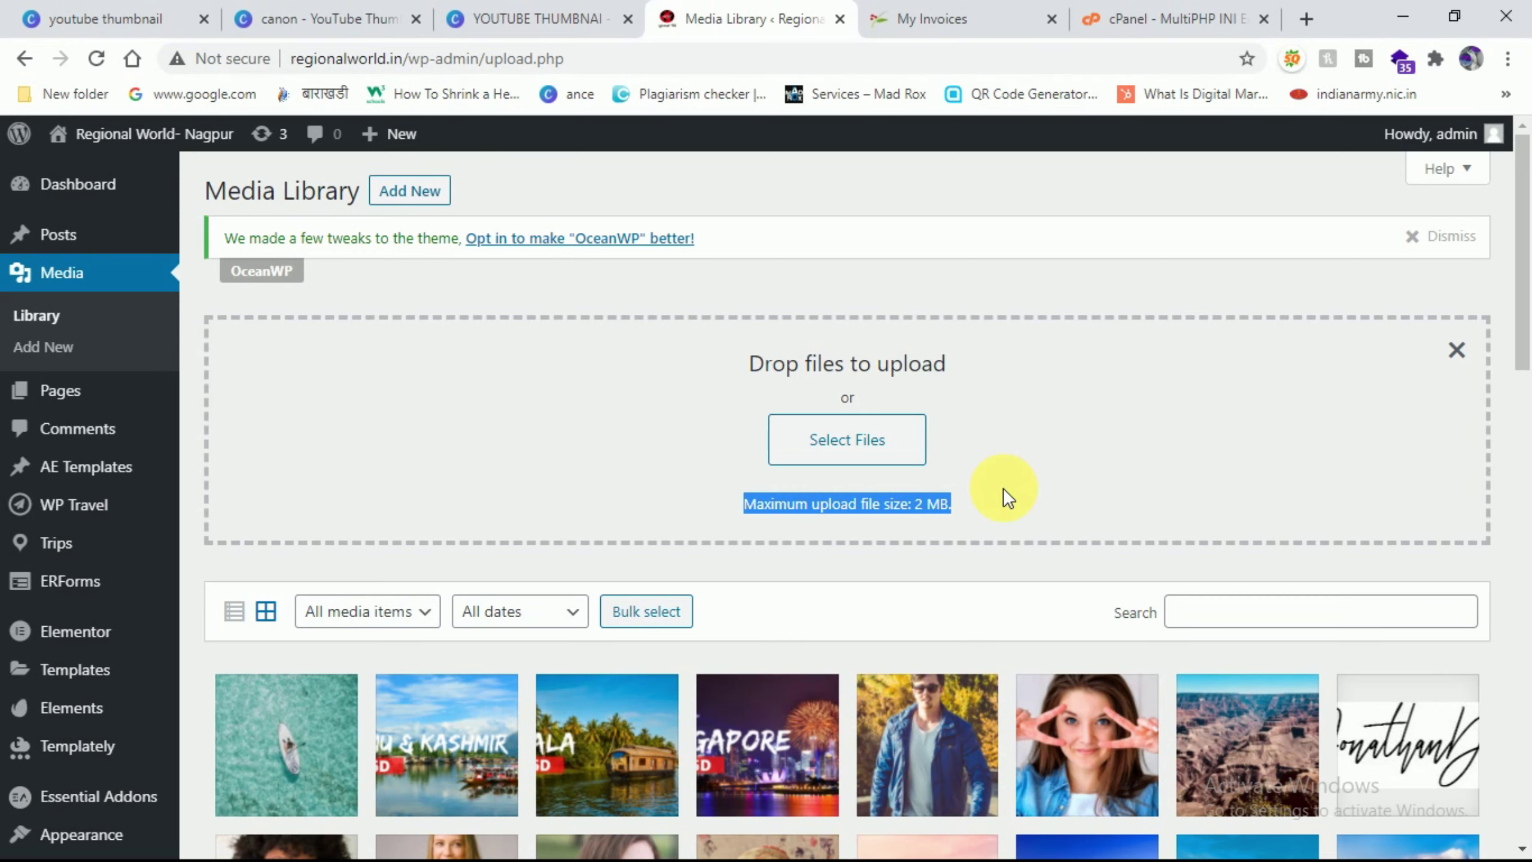
{"action": "left_click", "coordinate": [1044, 485]}
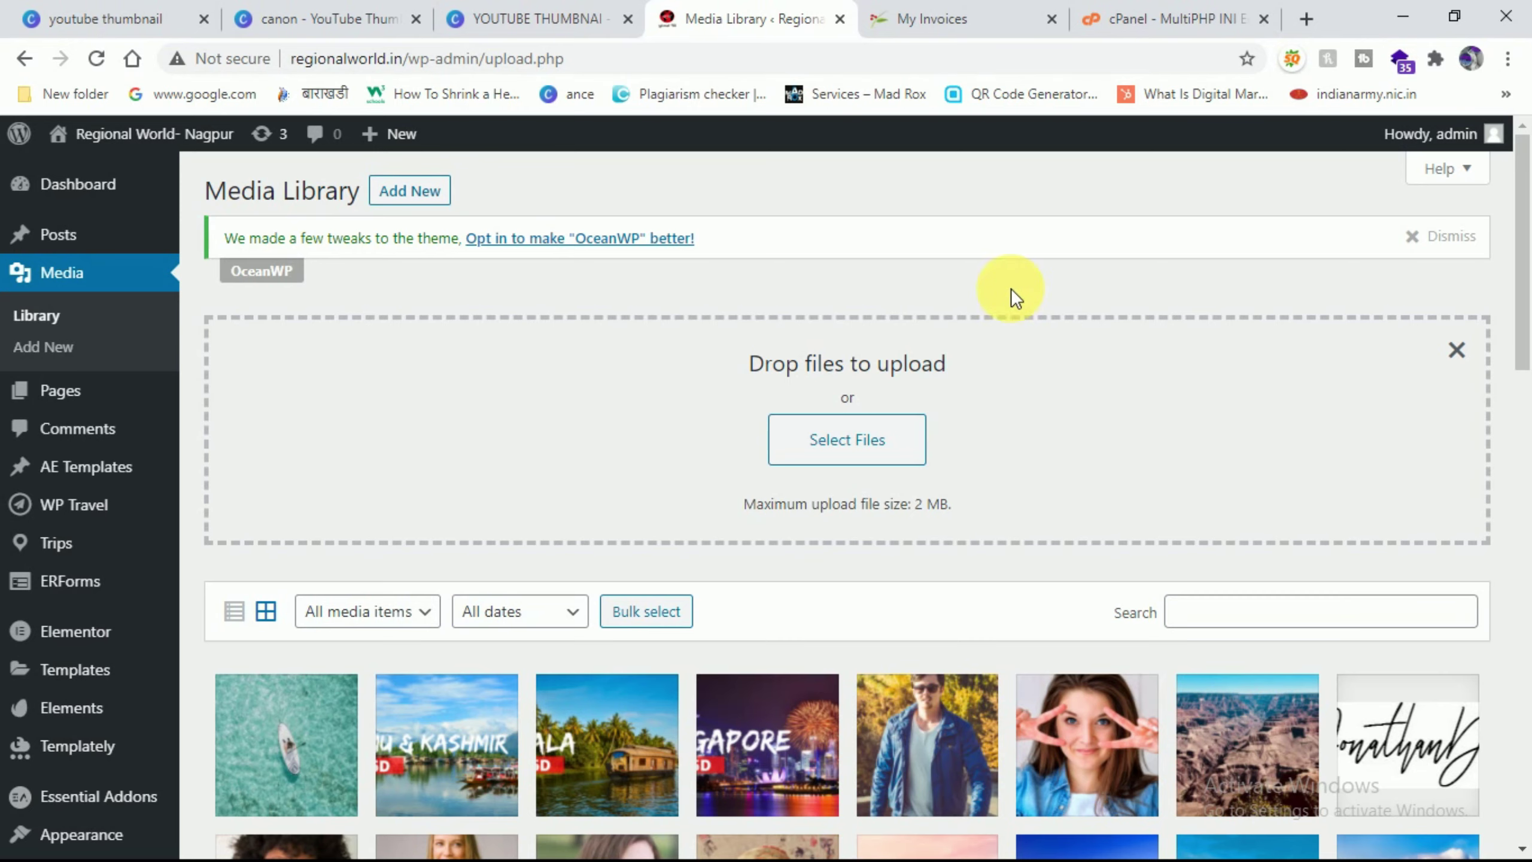
- Return to the MultiPHP INI Editor in cPanel and find the upload_max_filesize directive for regionalworld.in
{"action": "left_click", "coordinate": [1150, 18]}
{"action": "scroll", "coordinate": [834, 459], "scroll_direction": "up", "scroll_amount": 5}
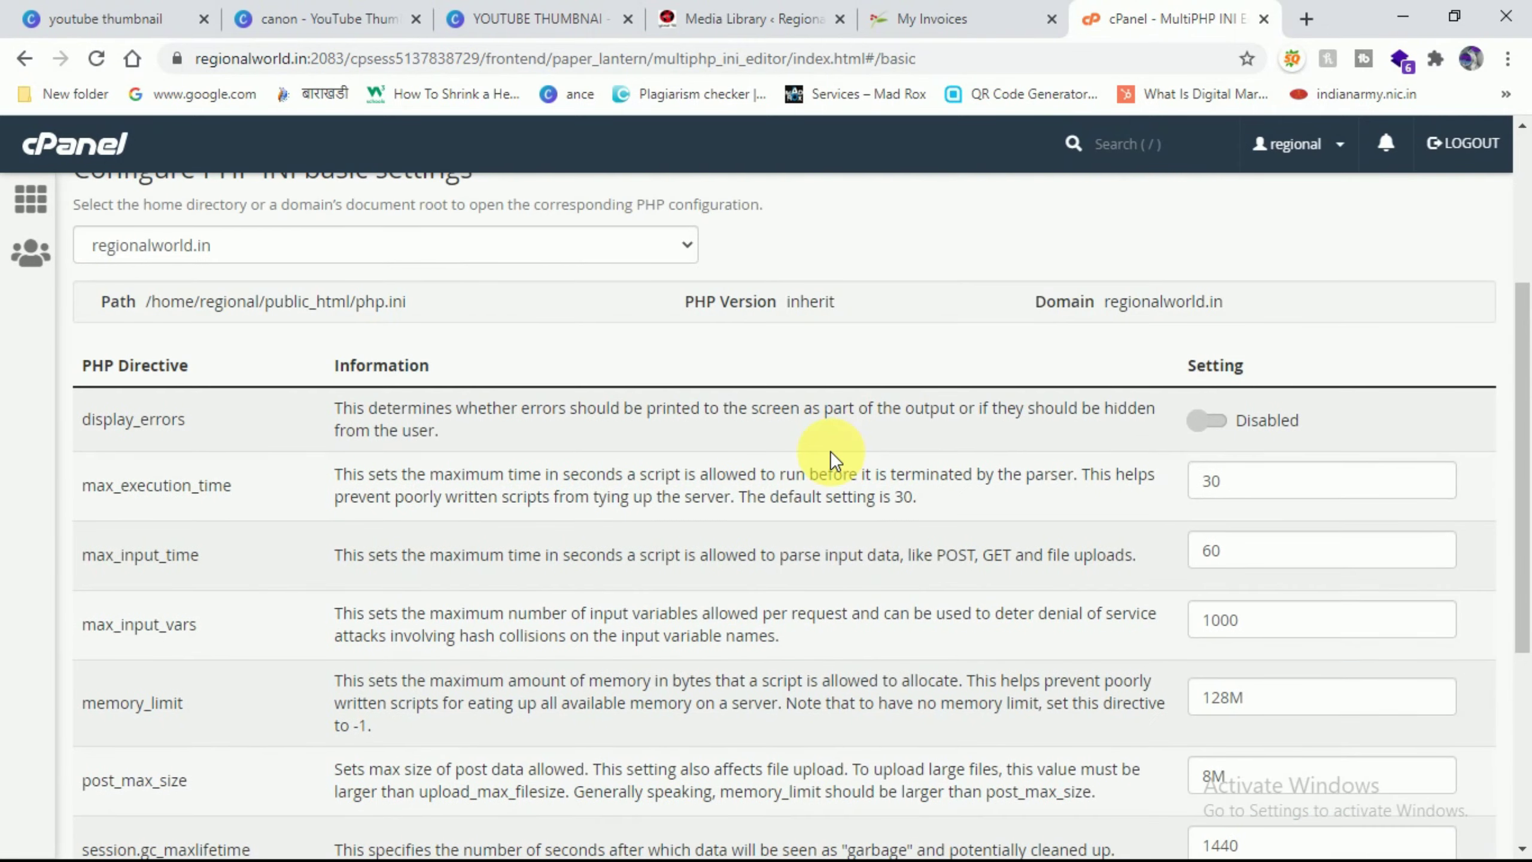
{"action": "scroll", "coordinate": [834, 459], "scroll_direction": "up", "scroll_amount": 5}
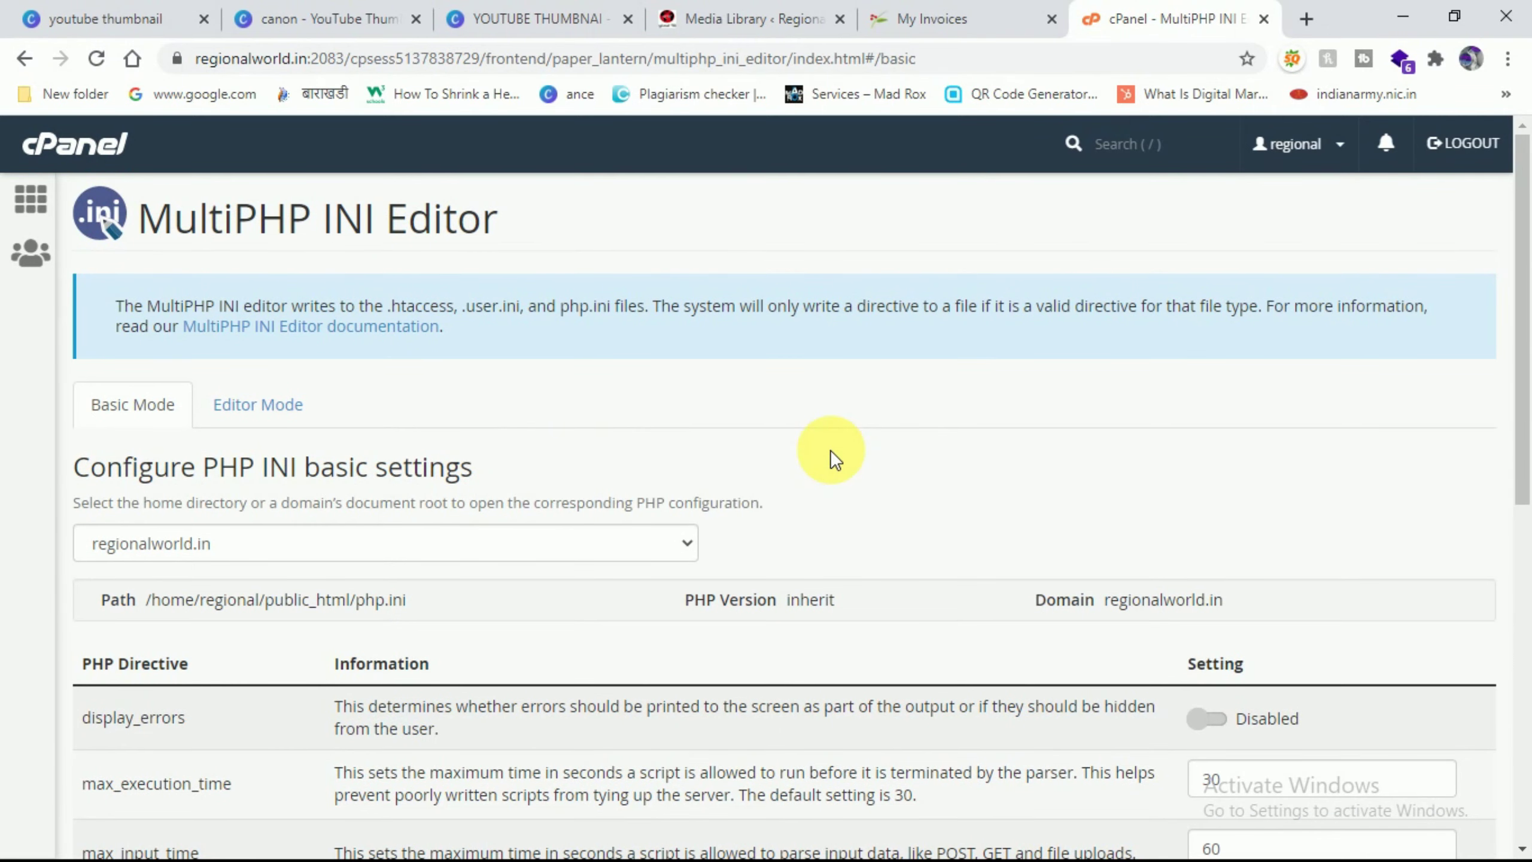
{"action": "scroll", "coordinate": [834, 458], "scroll_direction": "down", "scroll_amount": 10}
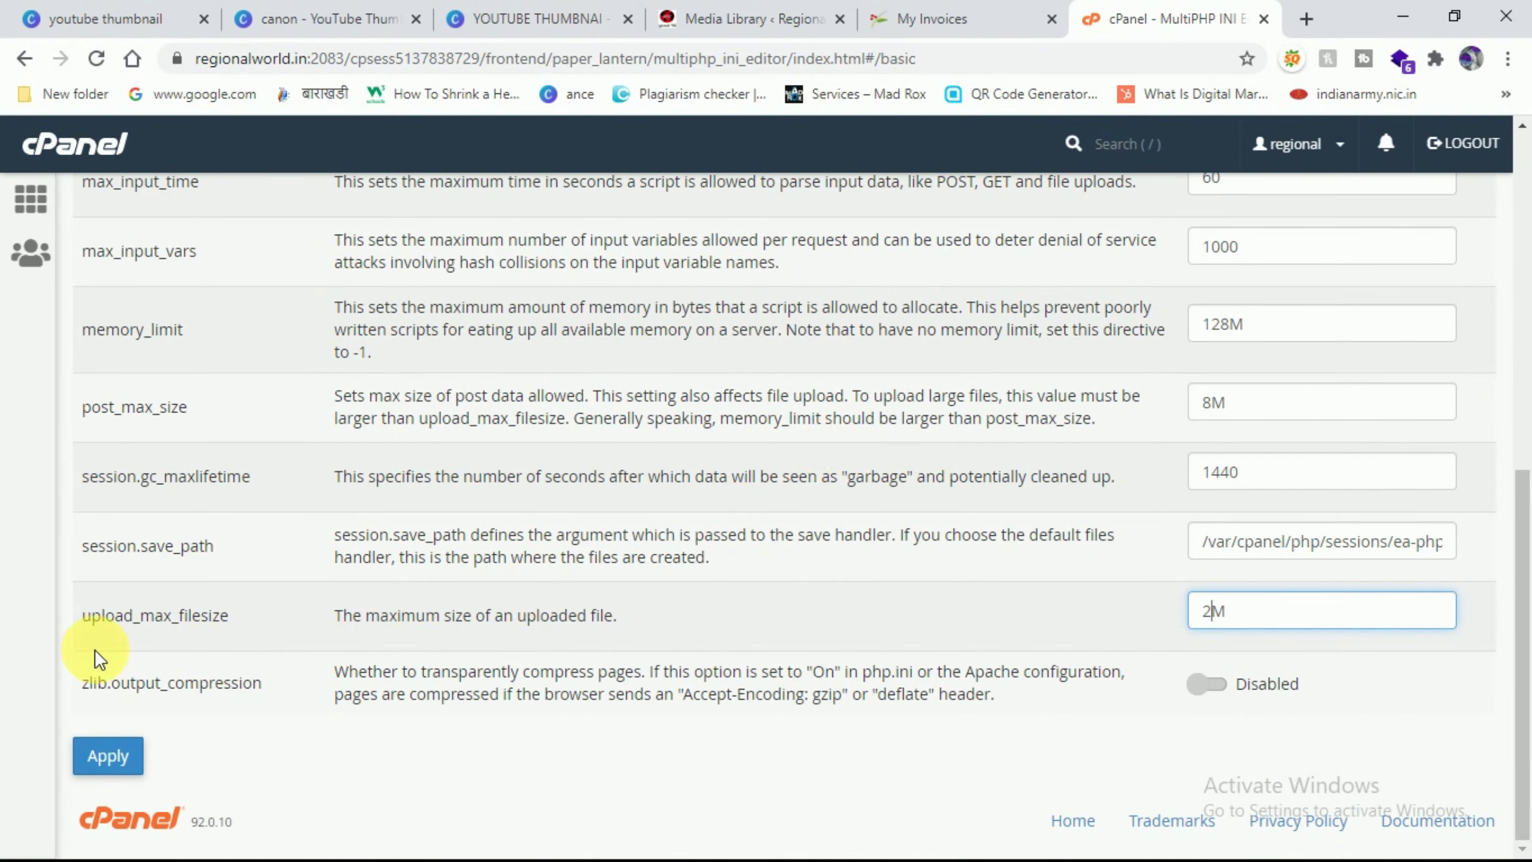
{"action": "left_click_drag", "start_coordinate": [82, 615], "coordinate": [246, 616]}
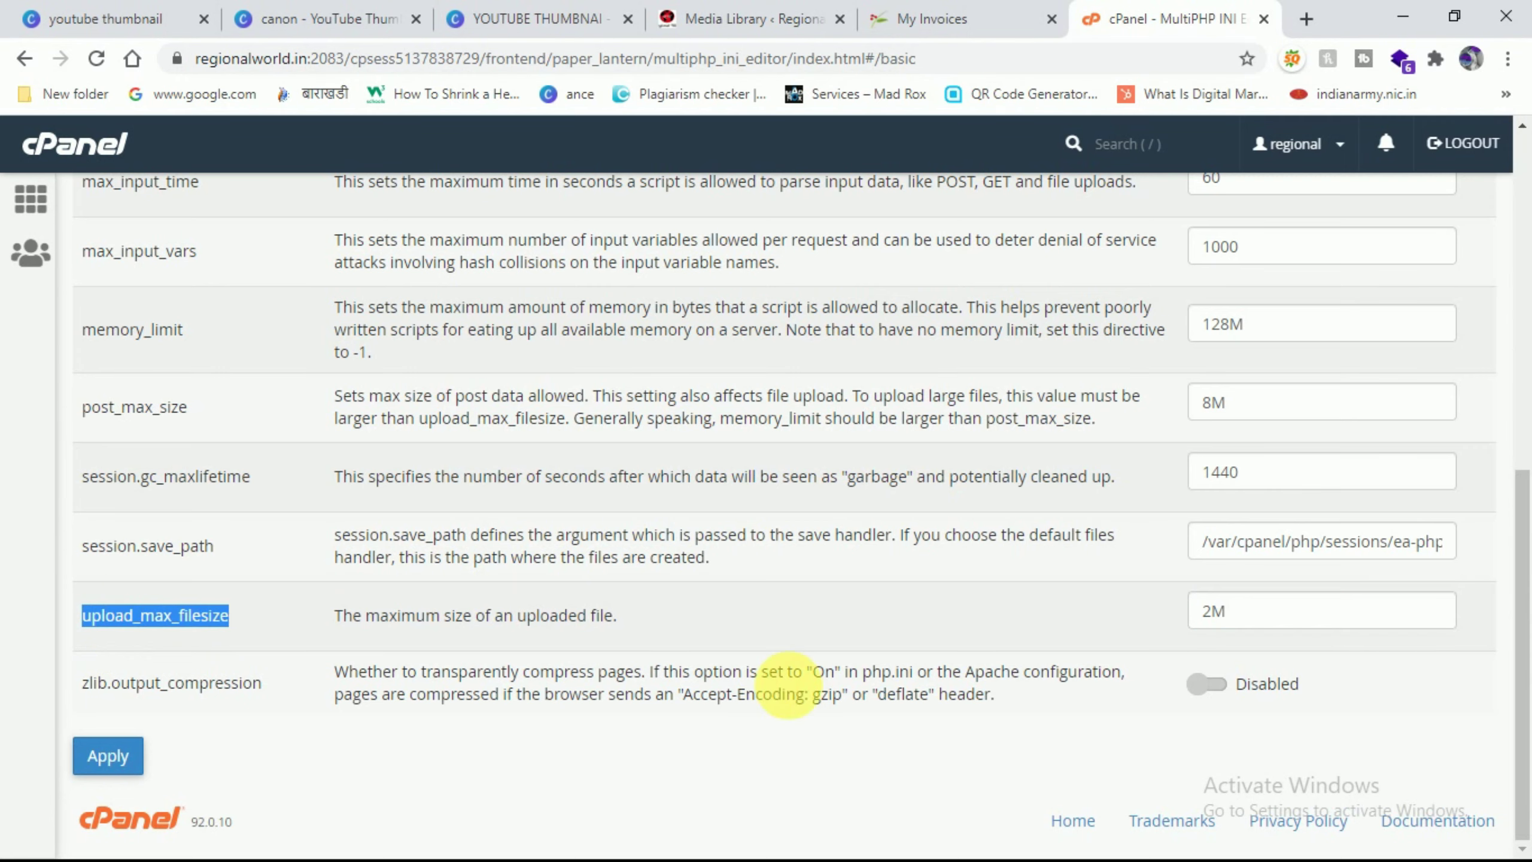
- Set the upload_max_filesize directive to 512M
{"action": "left_click", "coordinate": [1213, 612]}
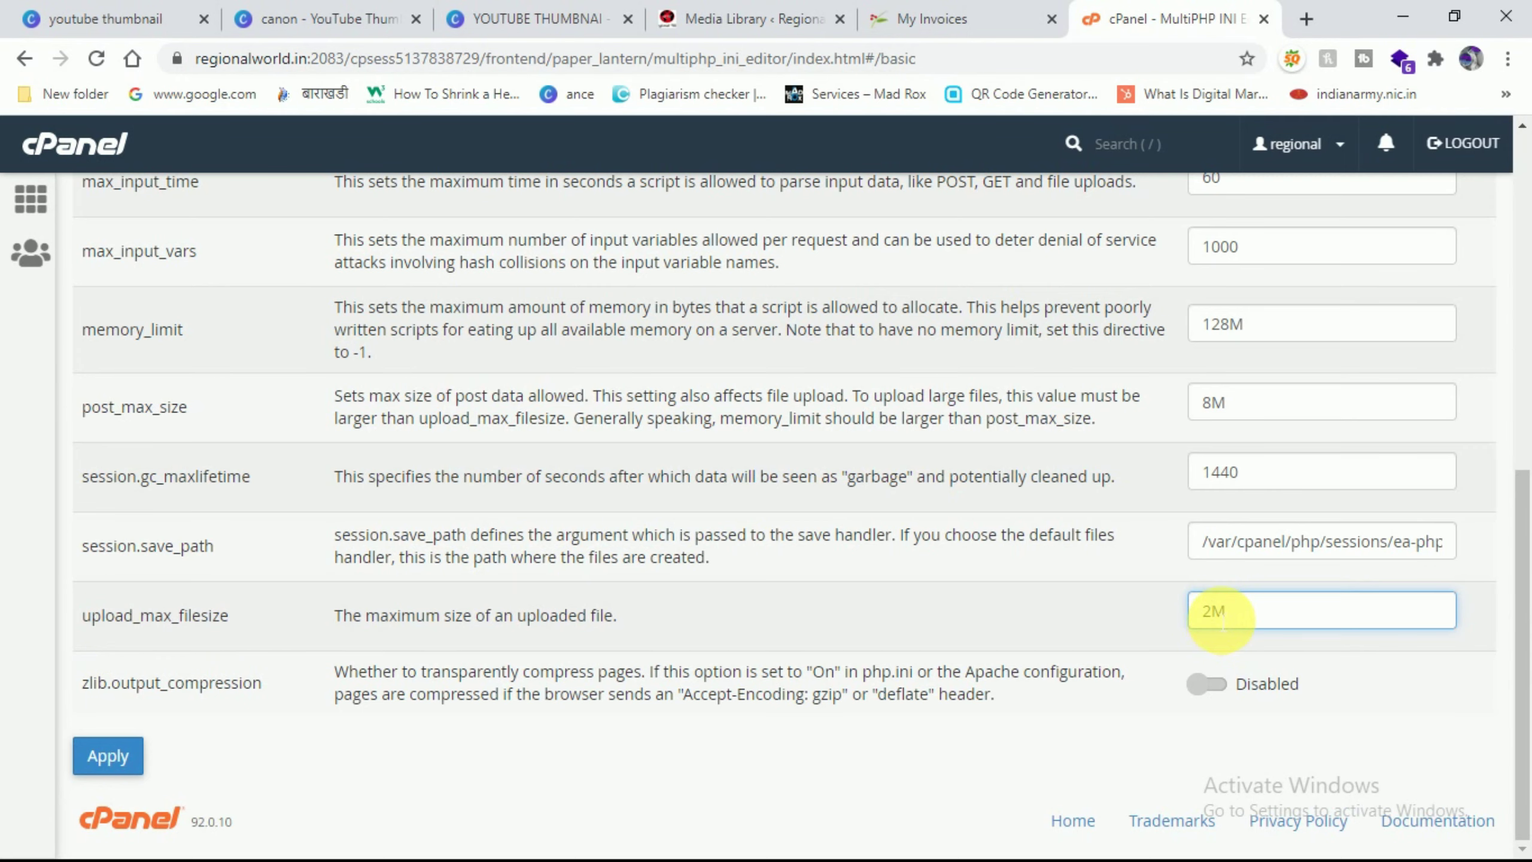
{"action": "key", "text": "BackSpace"}
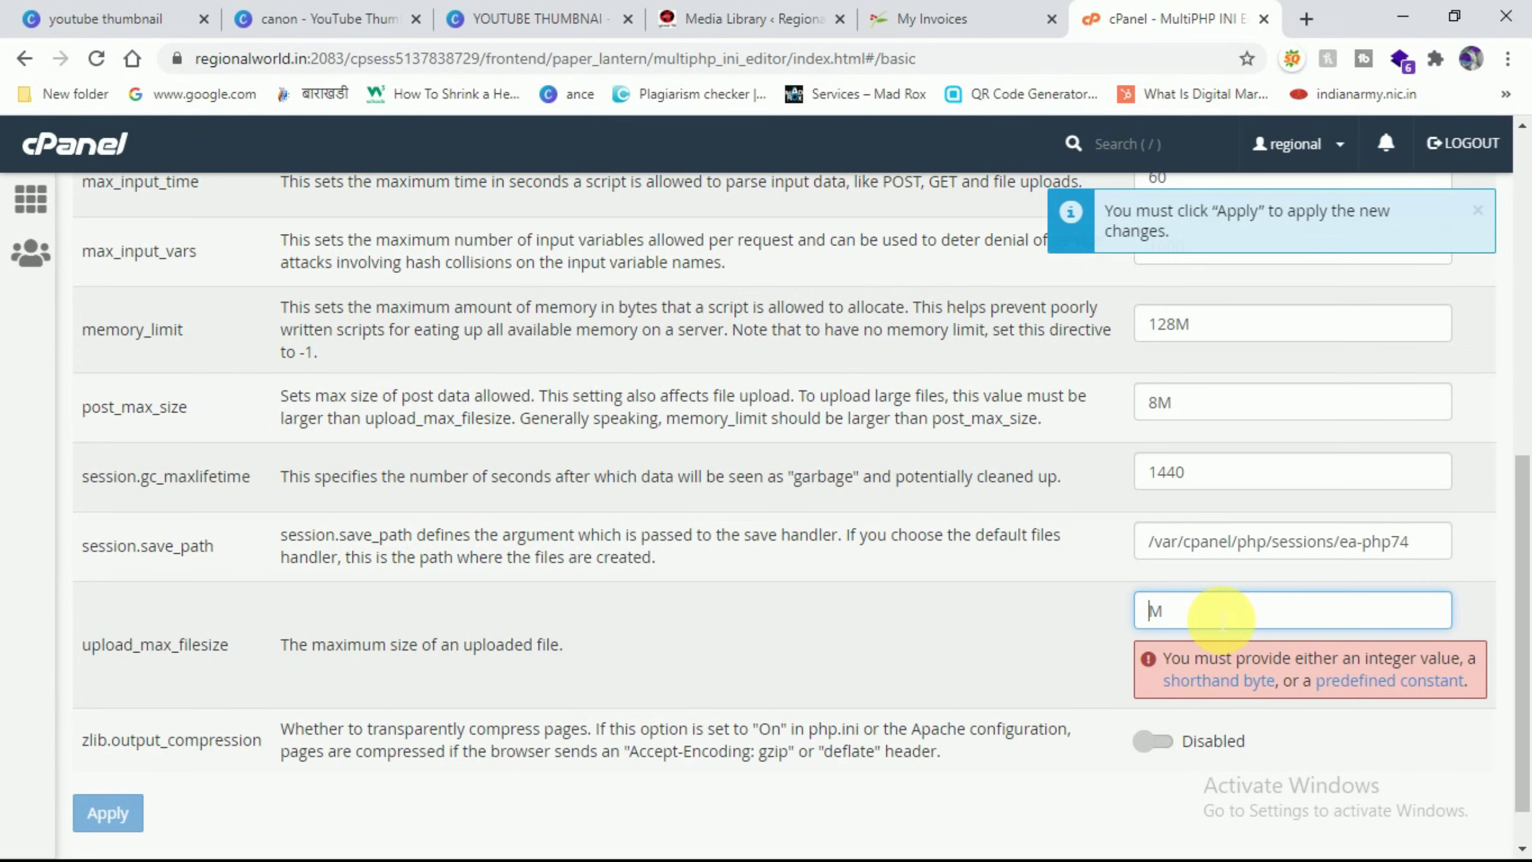
{"action": "type", "text": "512"}
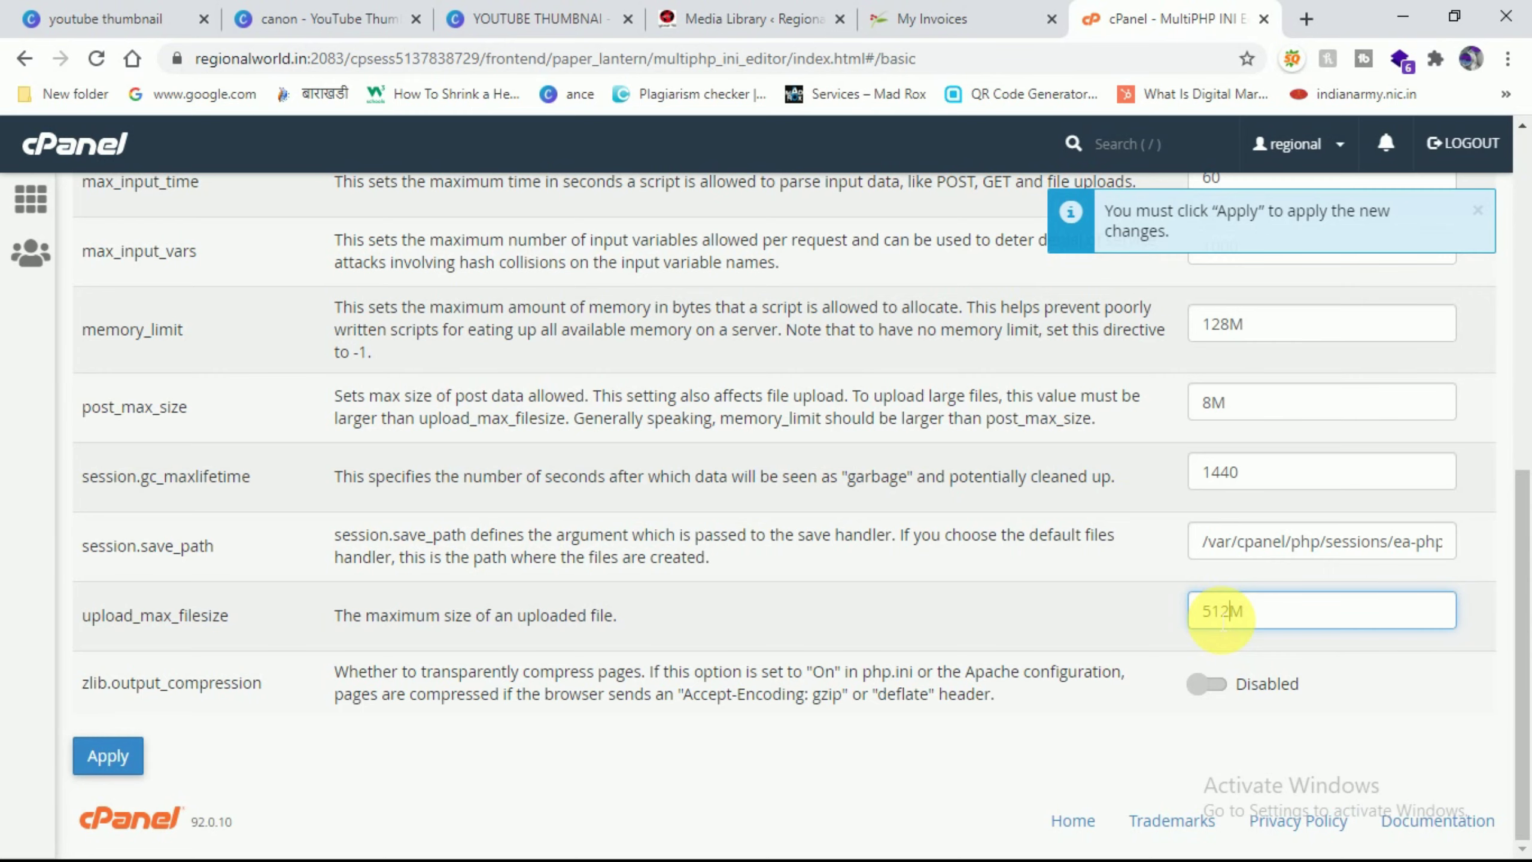
- Set the upload_max_filesize directive to 250M and apply the PHP settings
{"action": "key", "text": "BackSpace"}
{"action": "key", "text": "BackSpace"}
{"action": "key", "text": "BackSpace"}
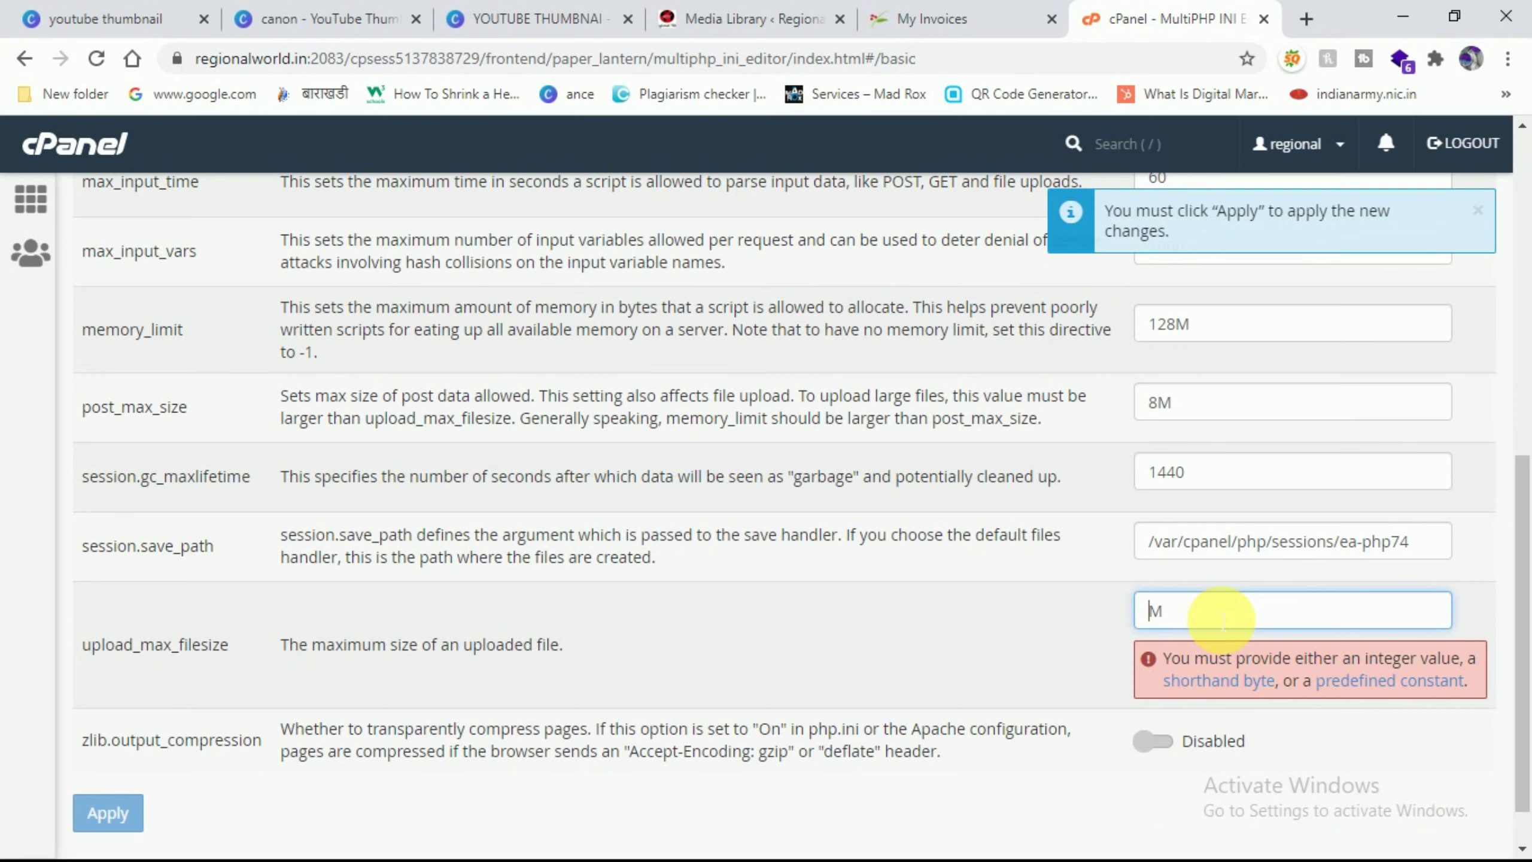
{"action": "type", "text": "250"}
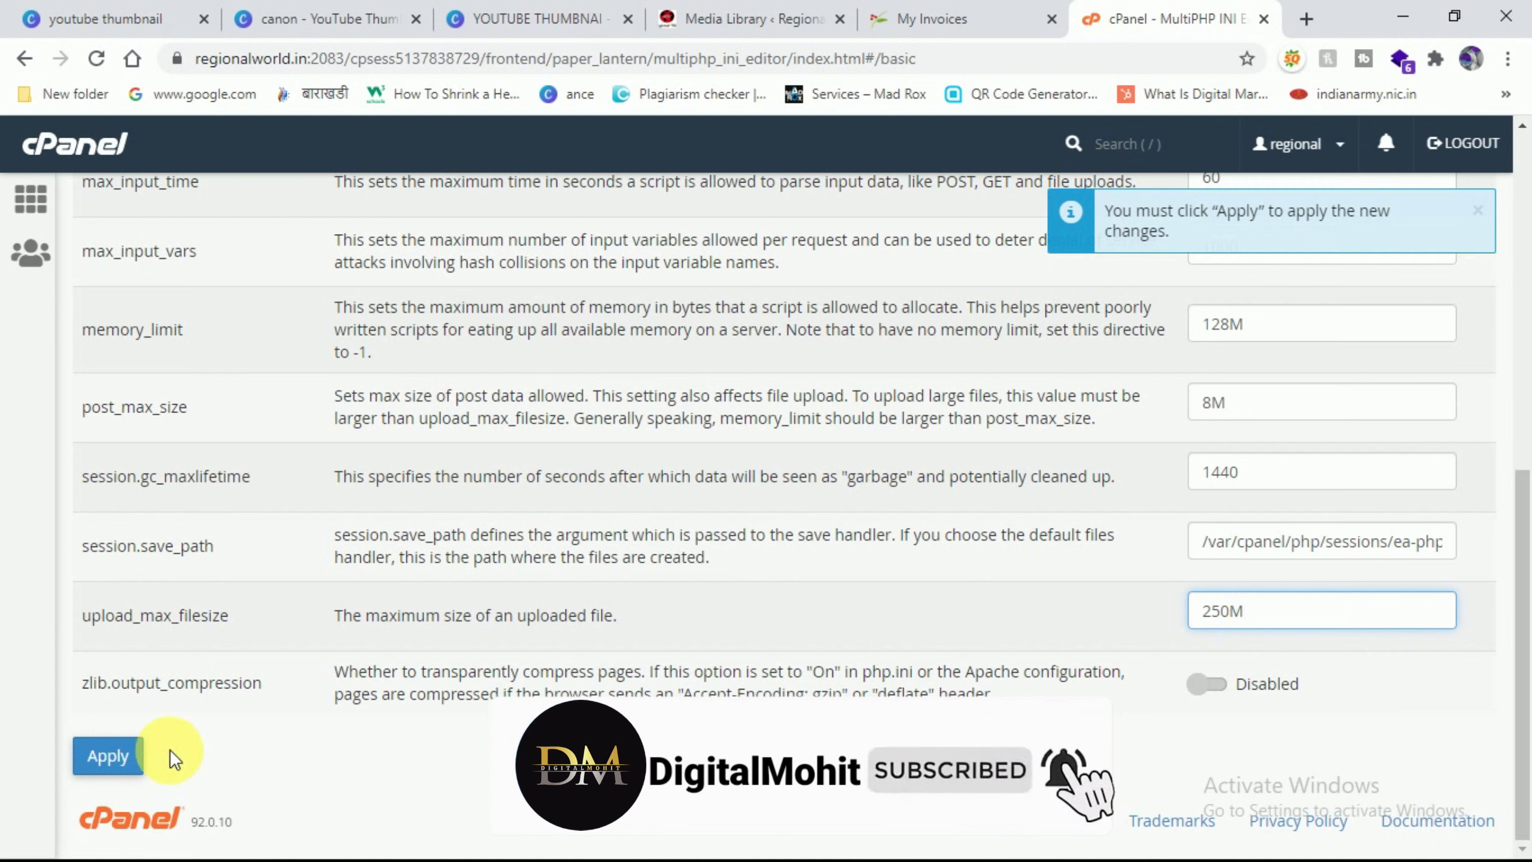
{"action": "left_click", "coordinate": [106, 756]}
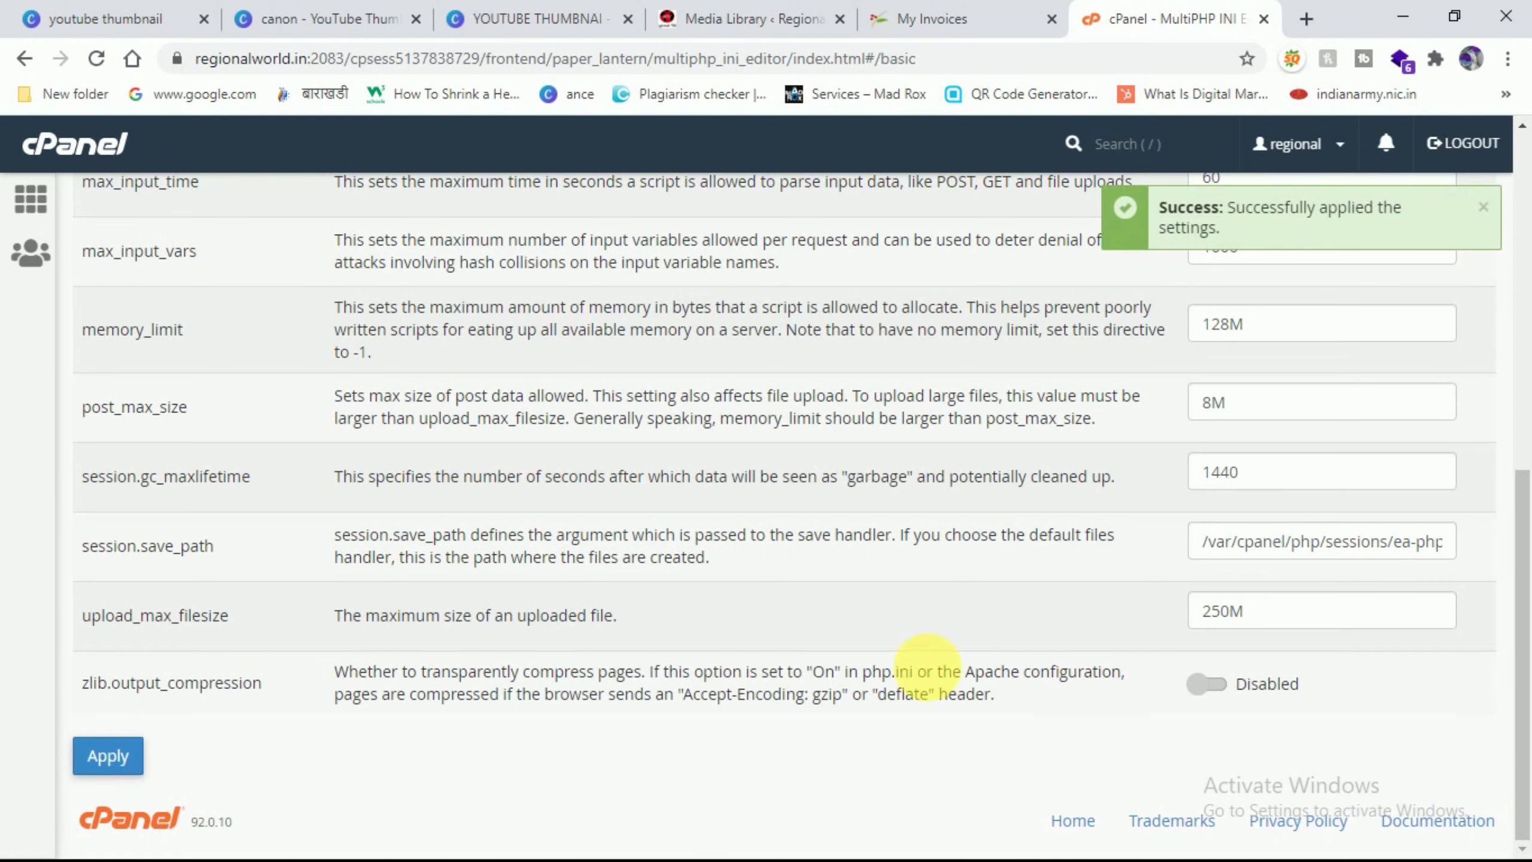
- Reload the WordPress Media Library and check the maximum upload file size in the file uploader
{"action": "left_click", "coordinate": [745, 18]}
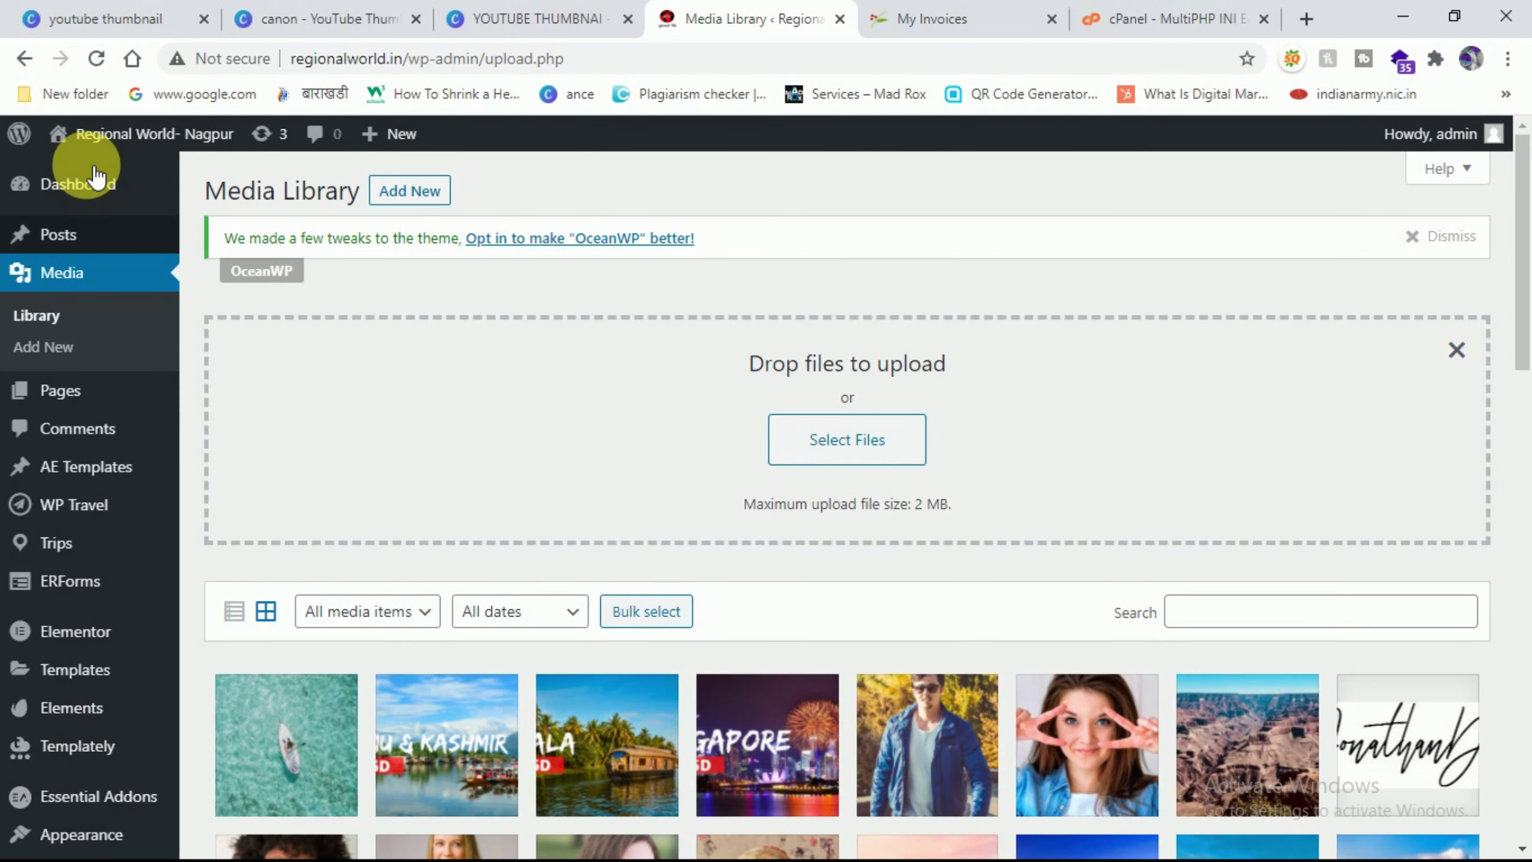
{"action": "left_click", "coordinate": [101, 60]}
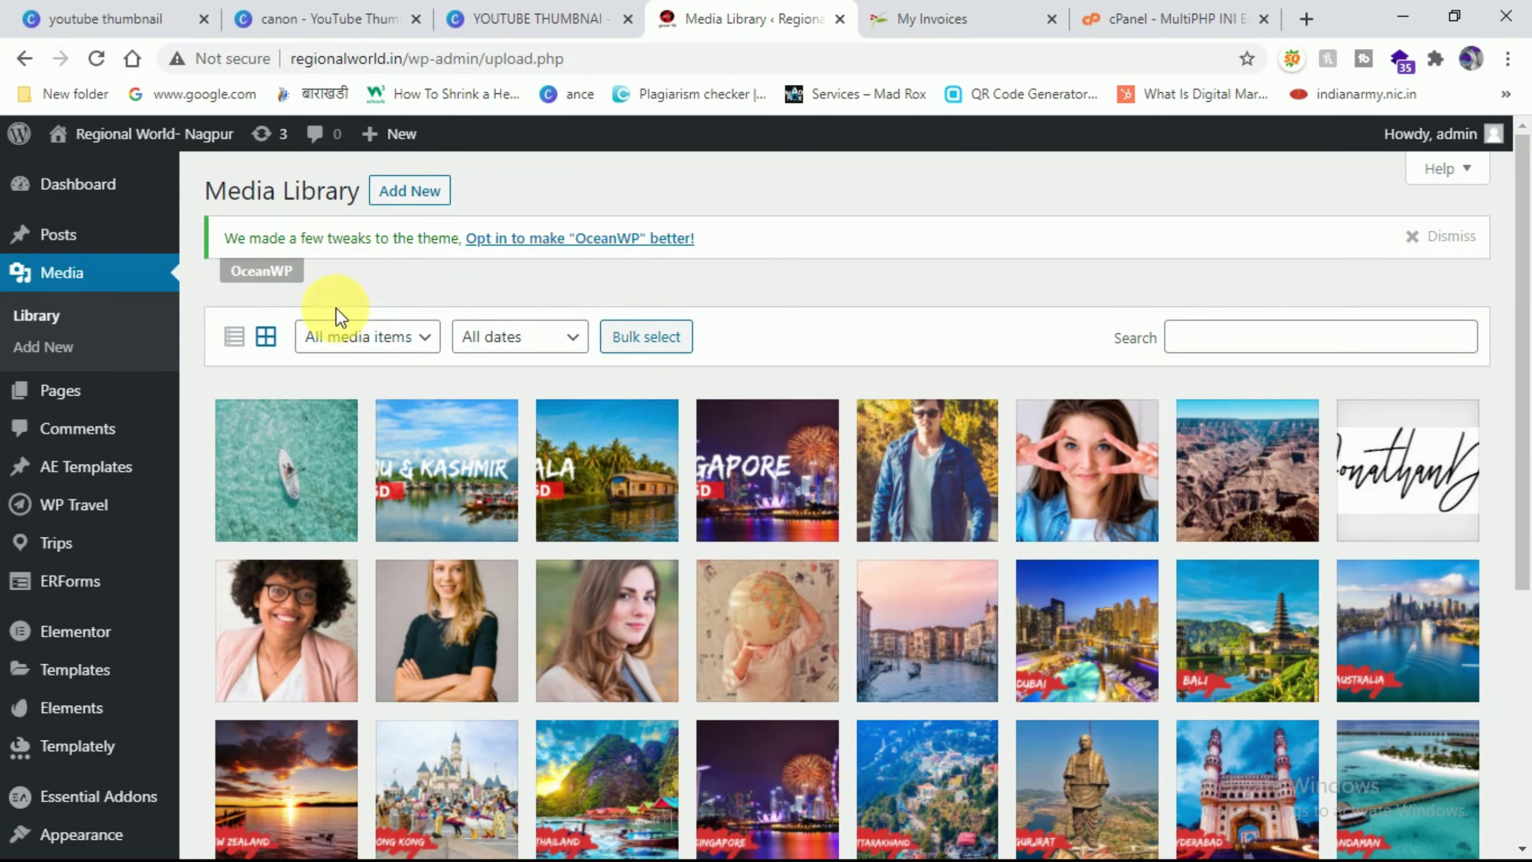
{"action": "left_click", "coordinate": [405, 191]}
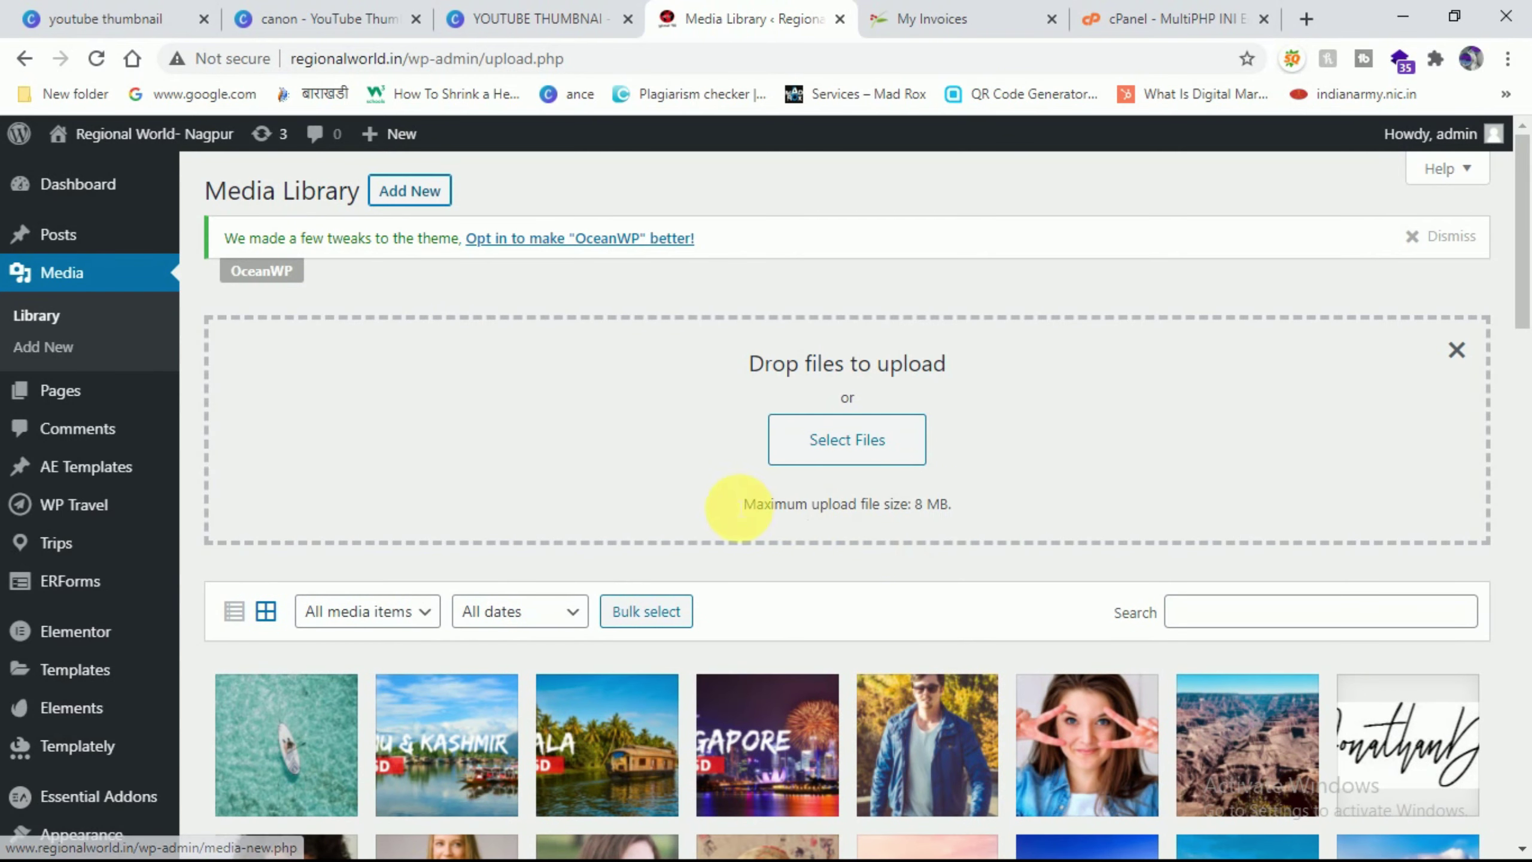
{"action": "left_click_drag", "start_coordinate": [716, 496], "coordinate": [926, 504]}
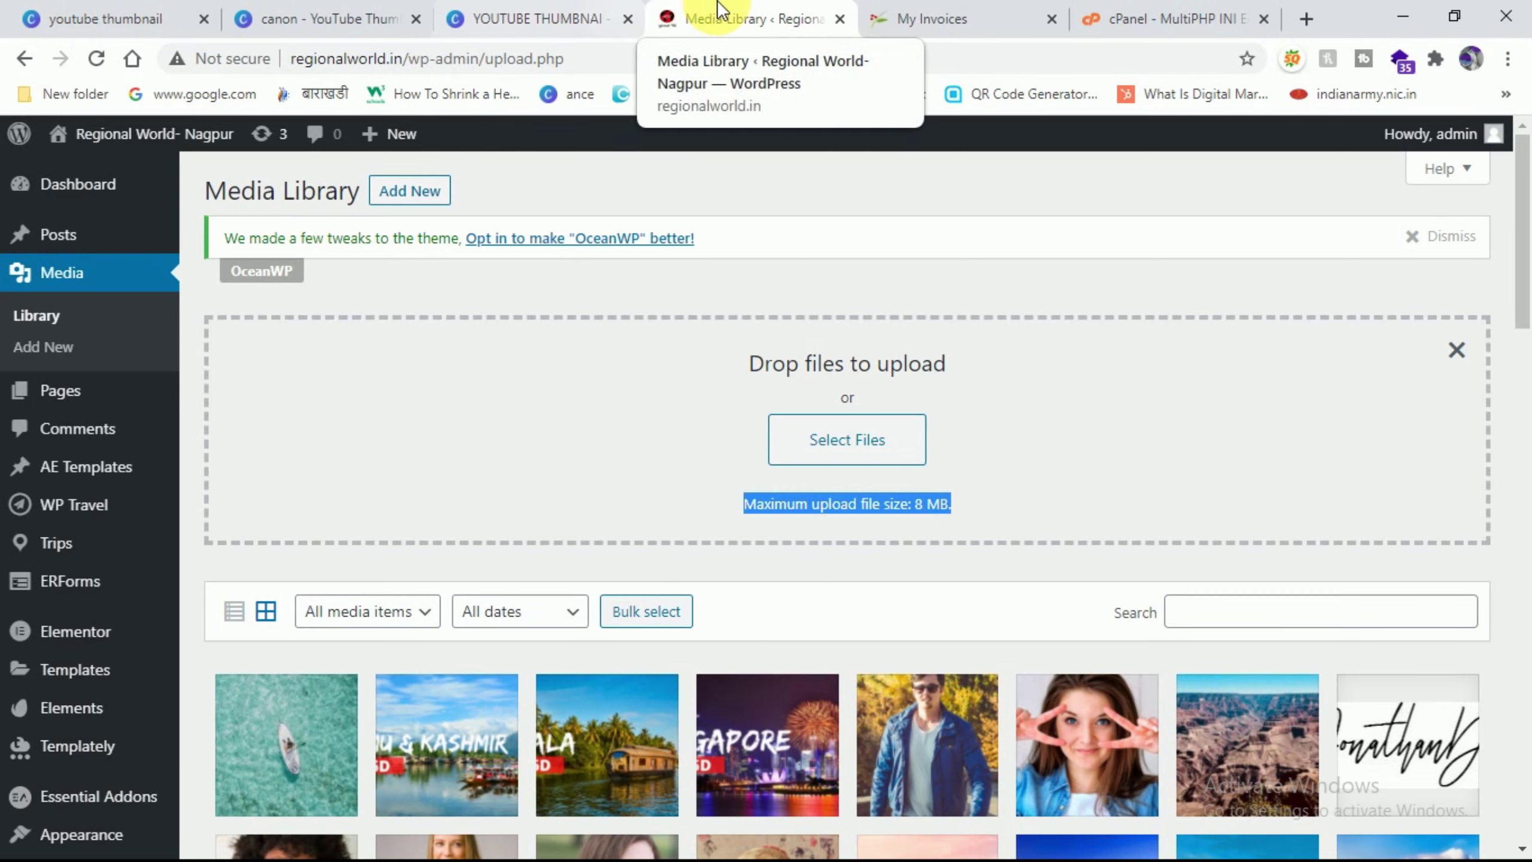
- Set the post_max_size directive to 250M in cPanel's MultiPHP INI Editor and apply the PHP settings
{"action": "left_click", "coordinate": [1146, 19]}
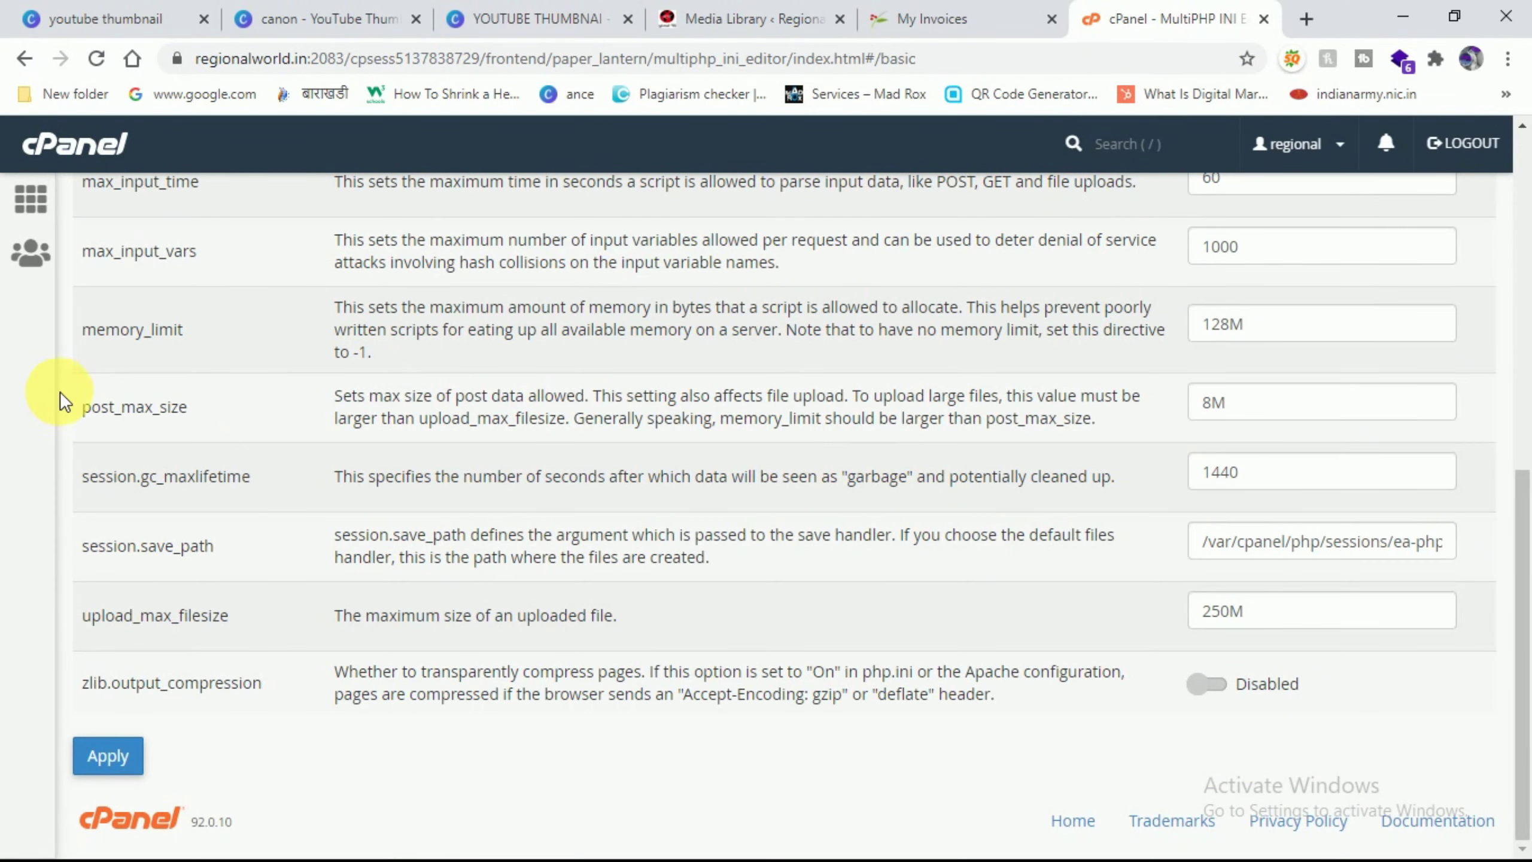
{"action": "left_click_drag", "start_coordinate": [81, 406], "coordinate": [189, 407]}
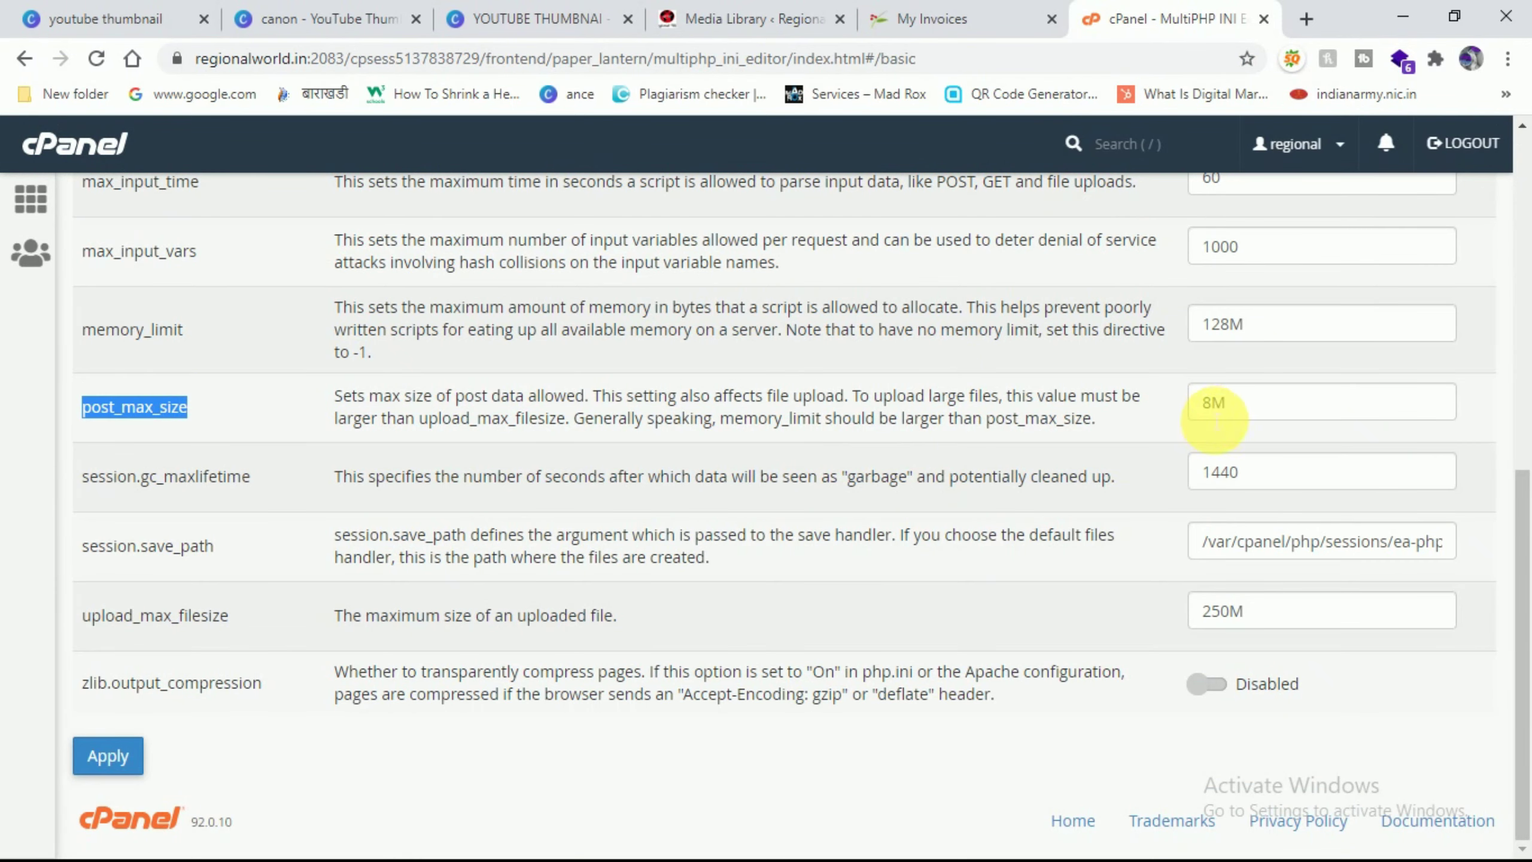
{"action": "scroll", "coordinate": [1214, 420], "scroll_direction": "up", "scroll_amount": 5}
{"action": "scroll", "coordinate": [1224, 418], "scroll_direction": "down", "scroll_amount": 2}
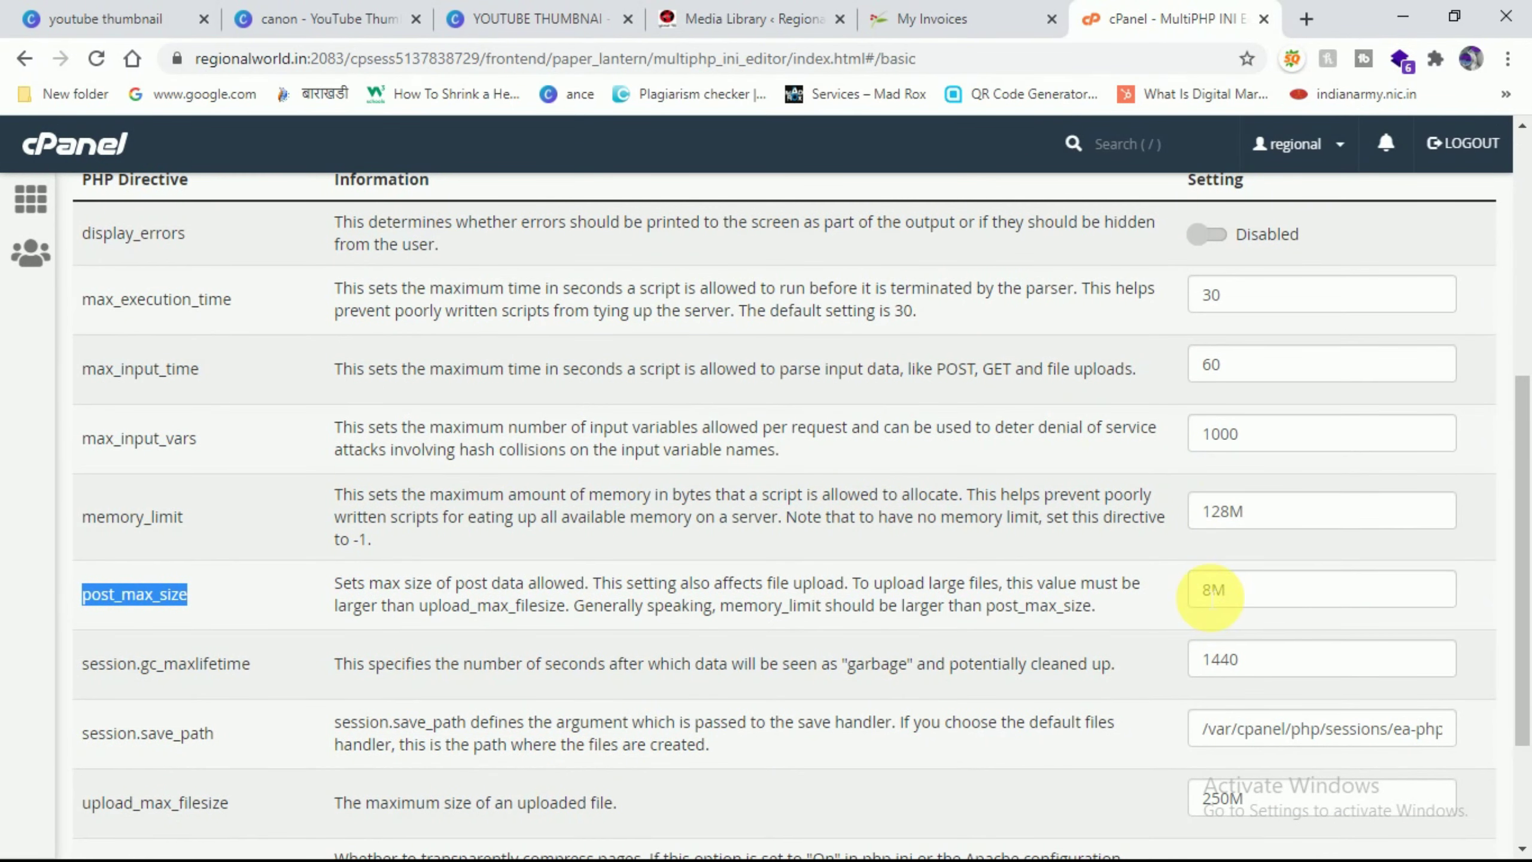
{"action": "left_click", "coordinate": [1215, 592]}
{"action": "key", "text": "BackSpace"}
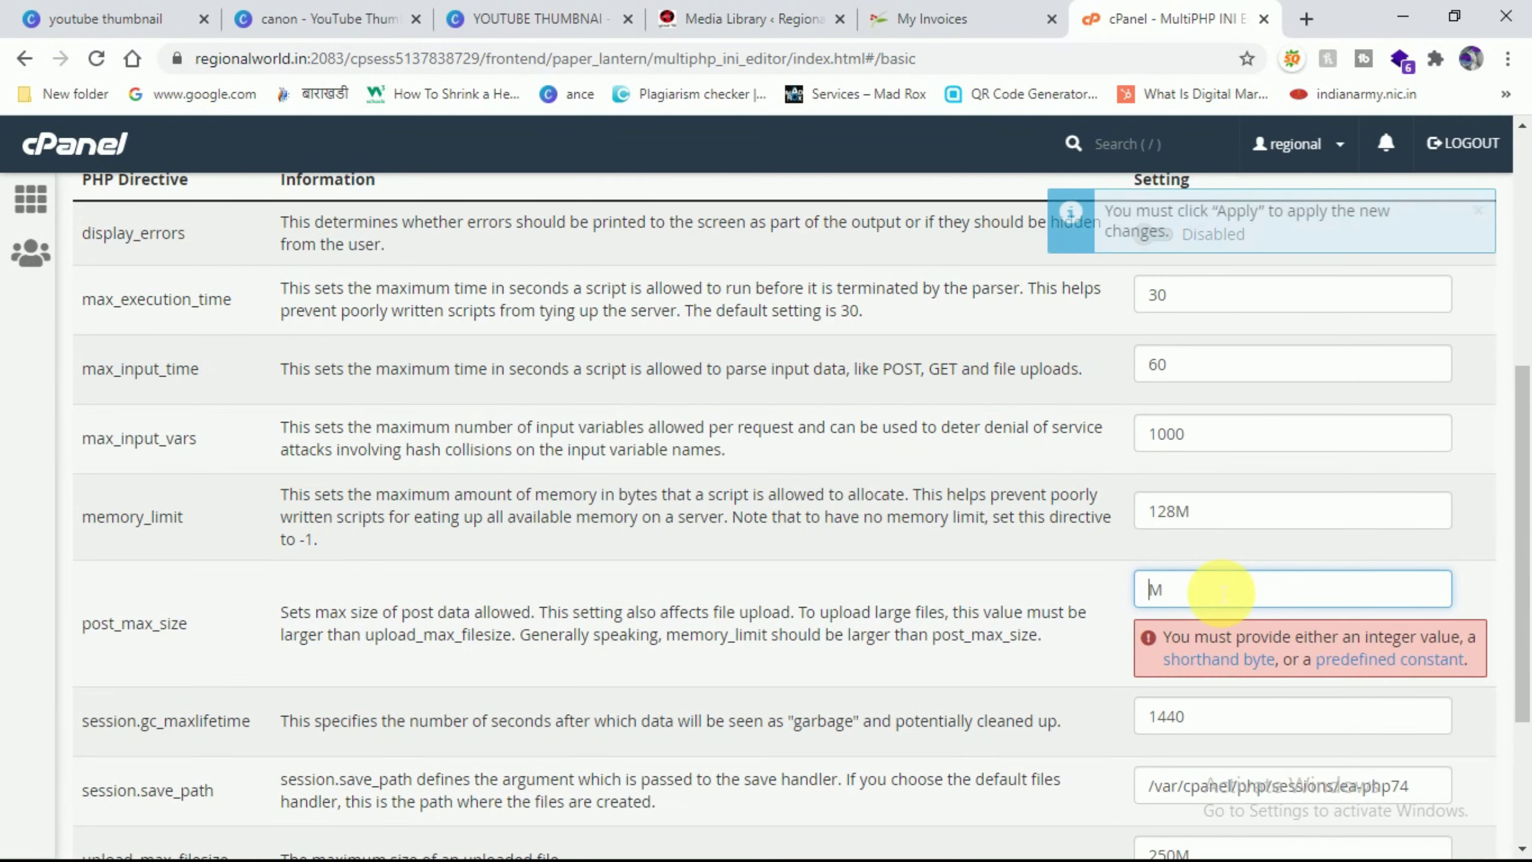
{"action": "type", "text": "250"}
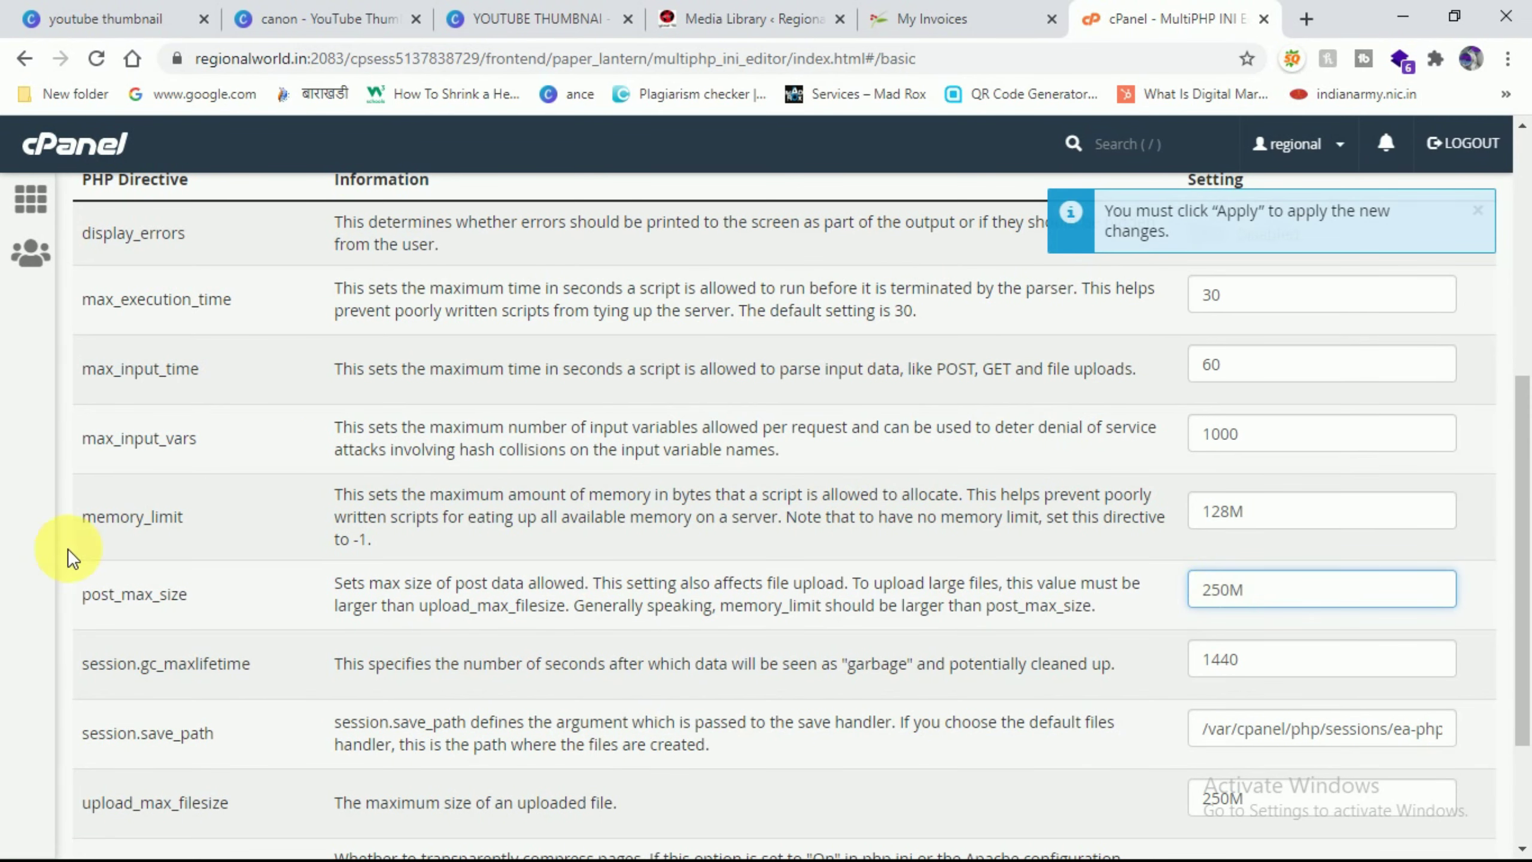
{"action": "scroll", "coordinate": [90, 579], "scroll_direction": "down", "scroll_amount": 3}
{"action": "left_click", "coordinate": [121, 755]}
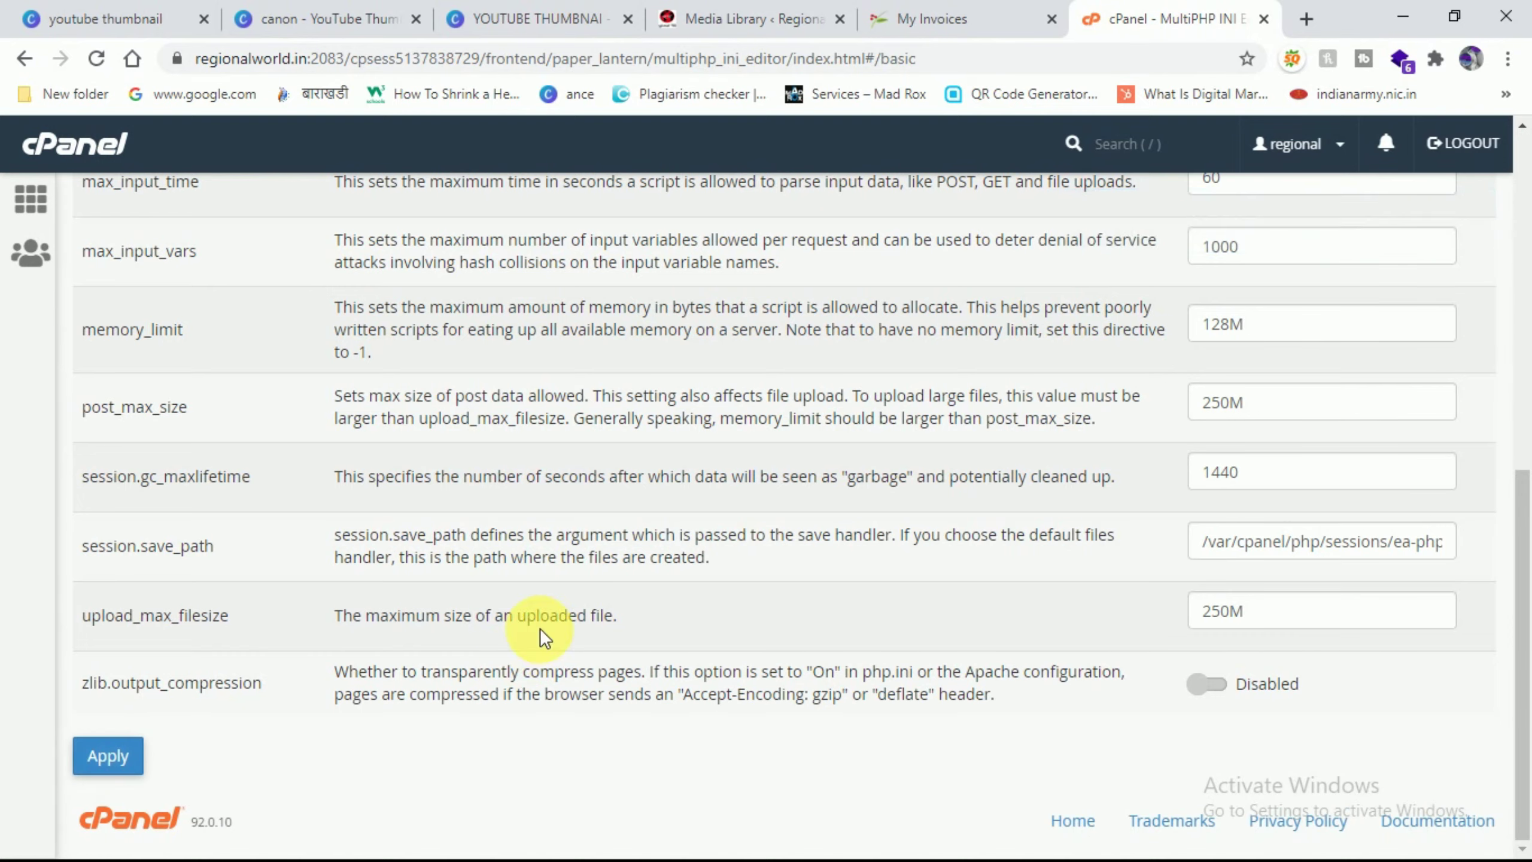
{"action": "scroll", "coordinate": [513, 588], "scroll_direction": "up", "scroll_amount": 3}
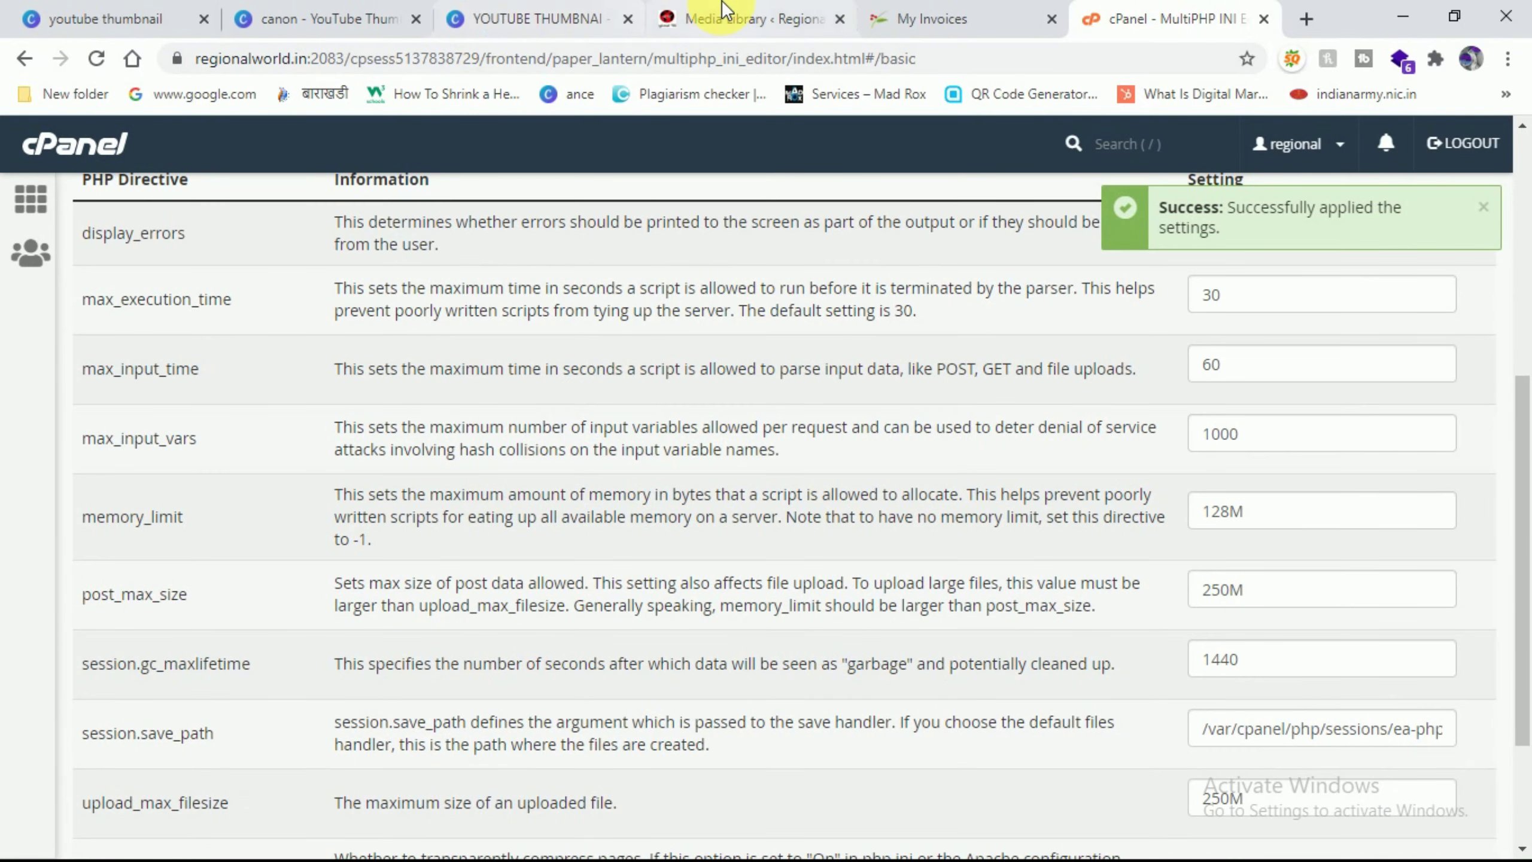
- Return to the WordPress Media Library, reload it and recheck the uploader's maximum upload file size
{"action": "left_click", "coordinate": [748, 18]}
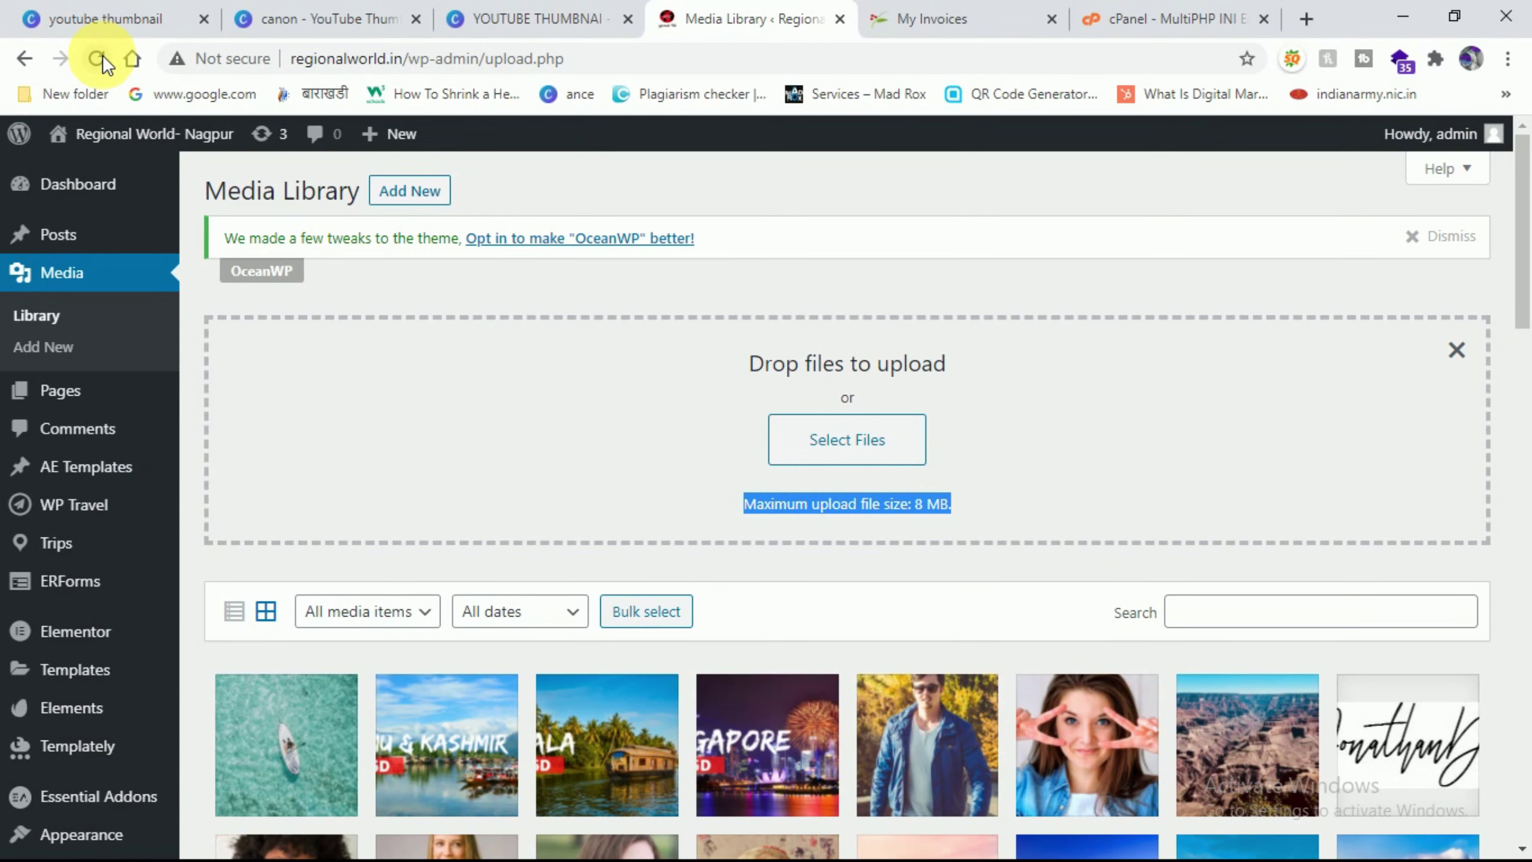
{"action": "left_click", "coordinate": [425, 192]}
{"action": "left_click", "coordinate": [426, 192]}
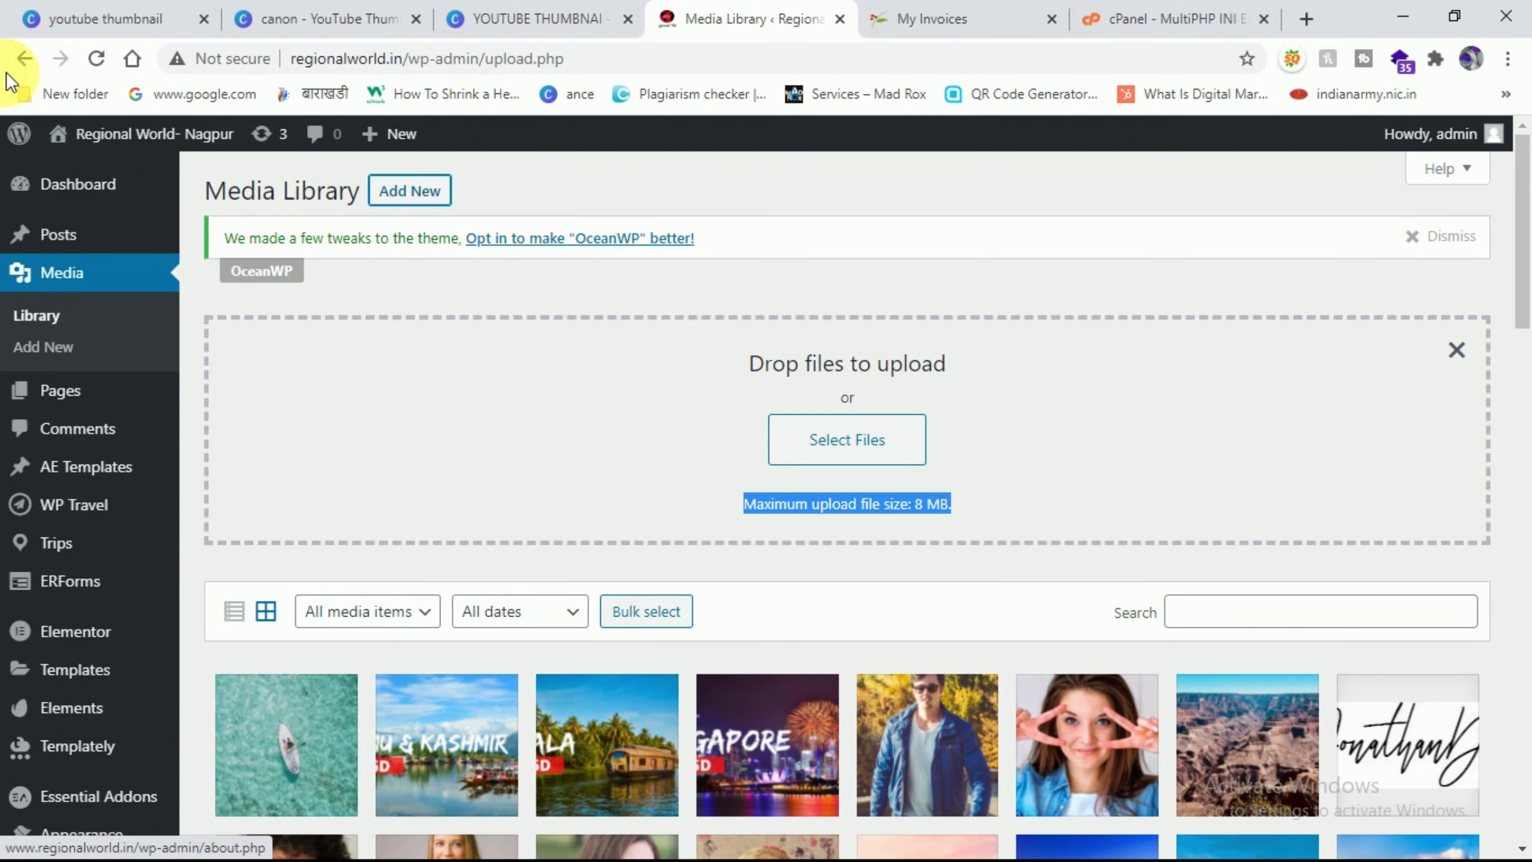
{"action": "left_click", "coordinate": [95, 59]}
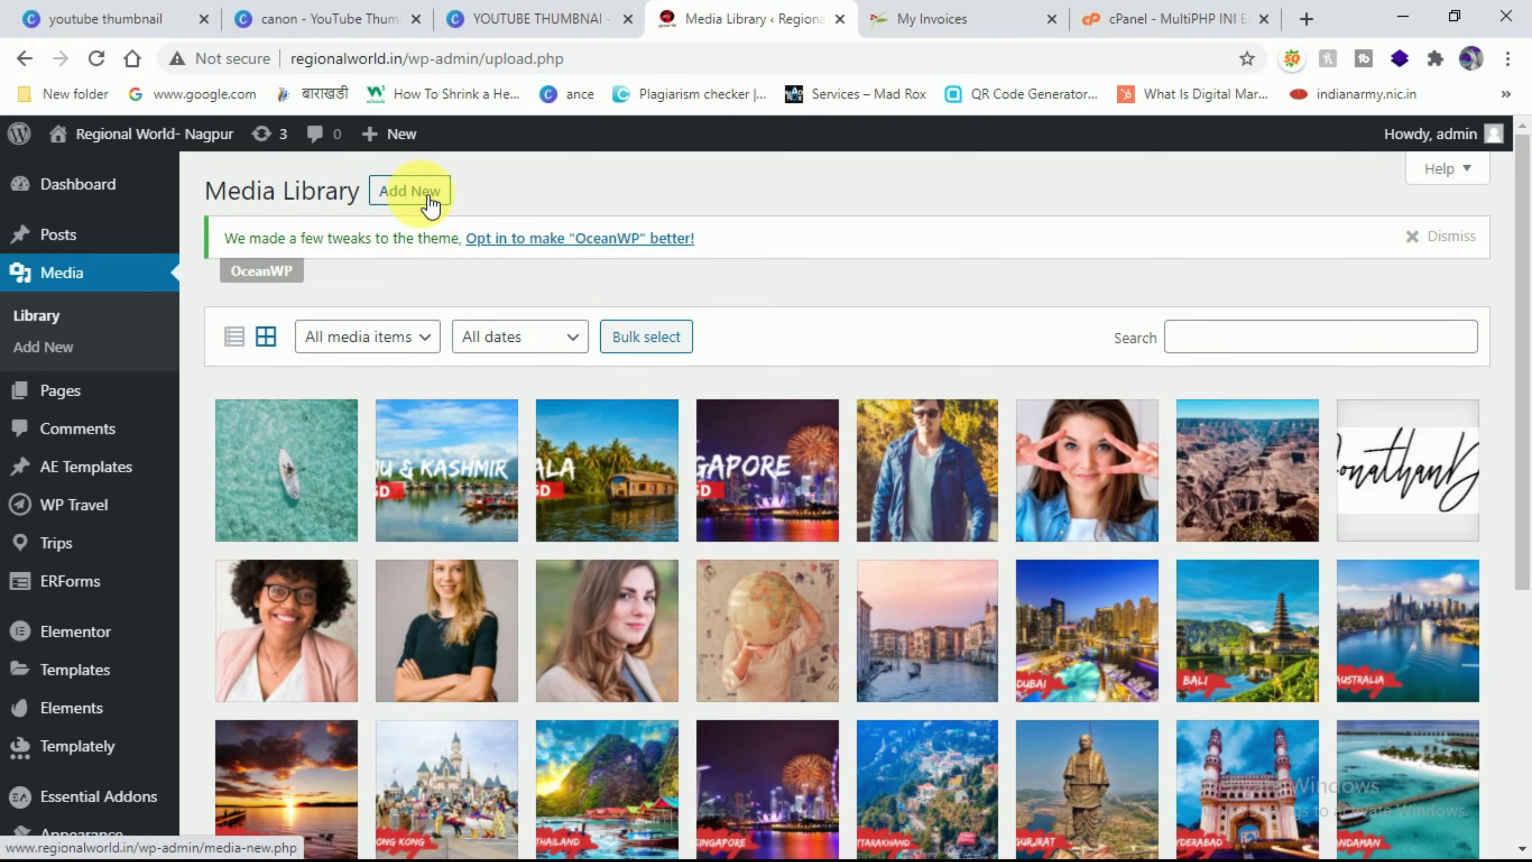
{"action": "left_click", "coordinate": [423, 193]}
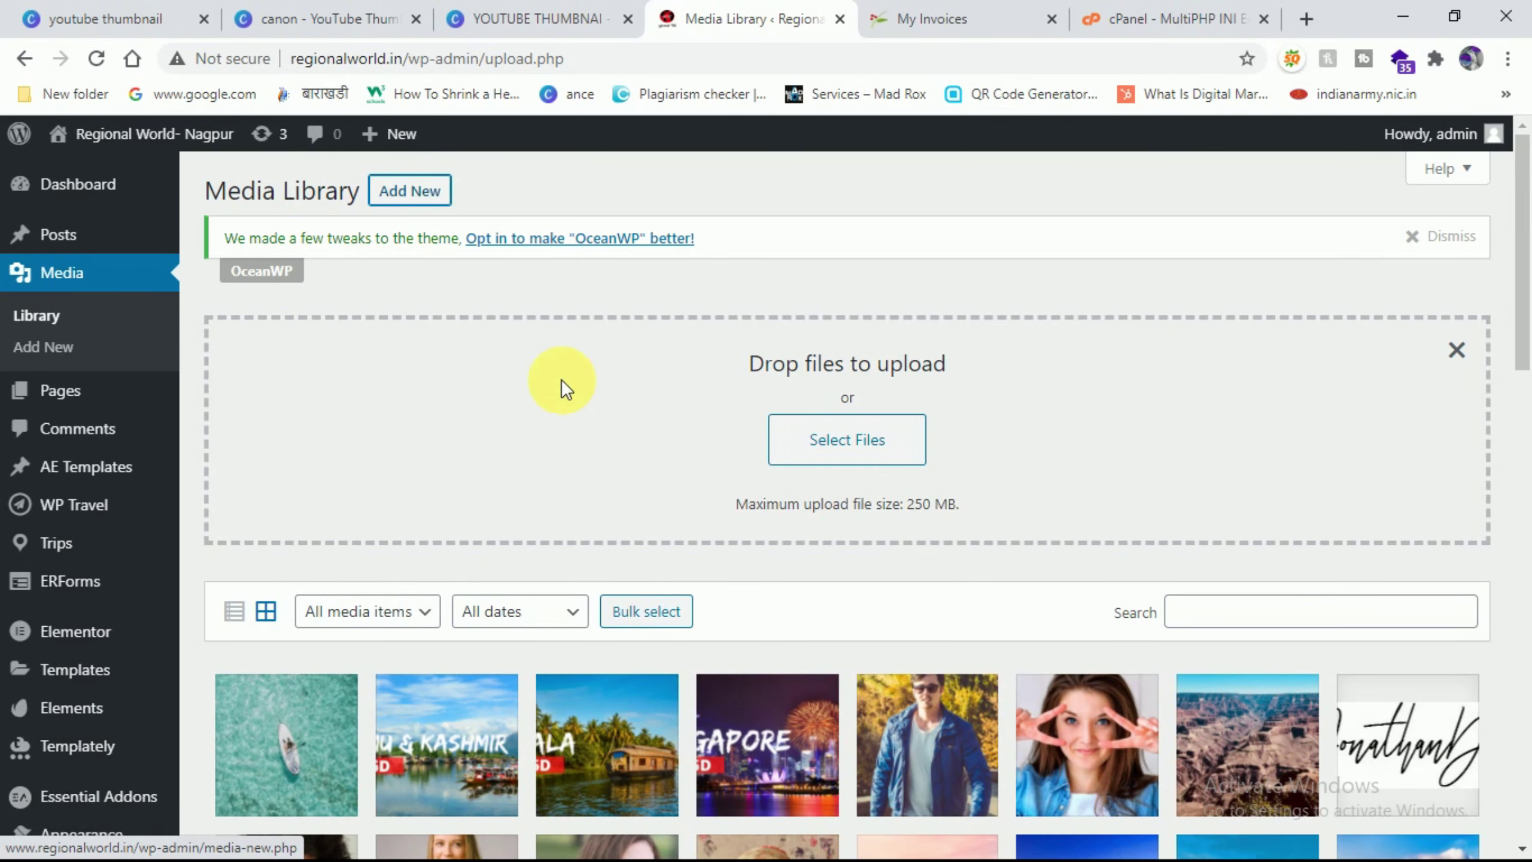
{"action": "left_click_drag", "start_coordinate": [734, 505], "coordinate": [959, 504]}
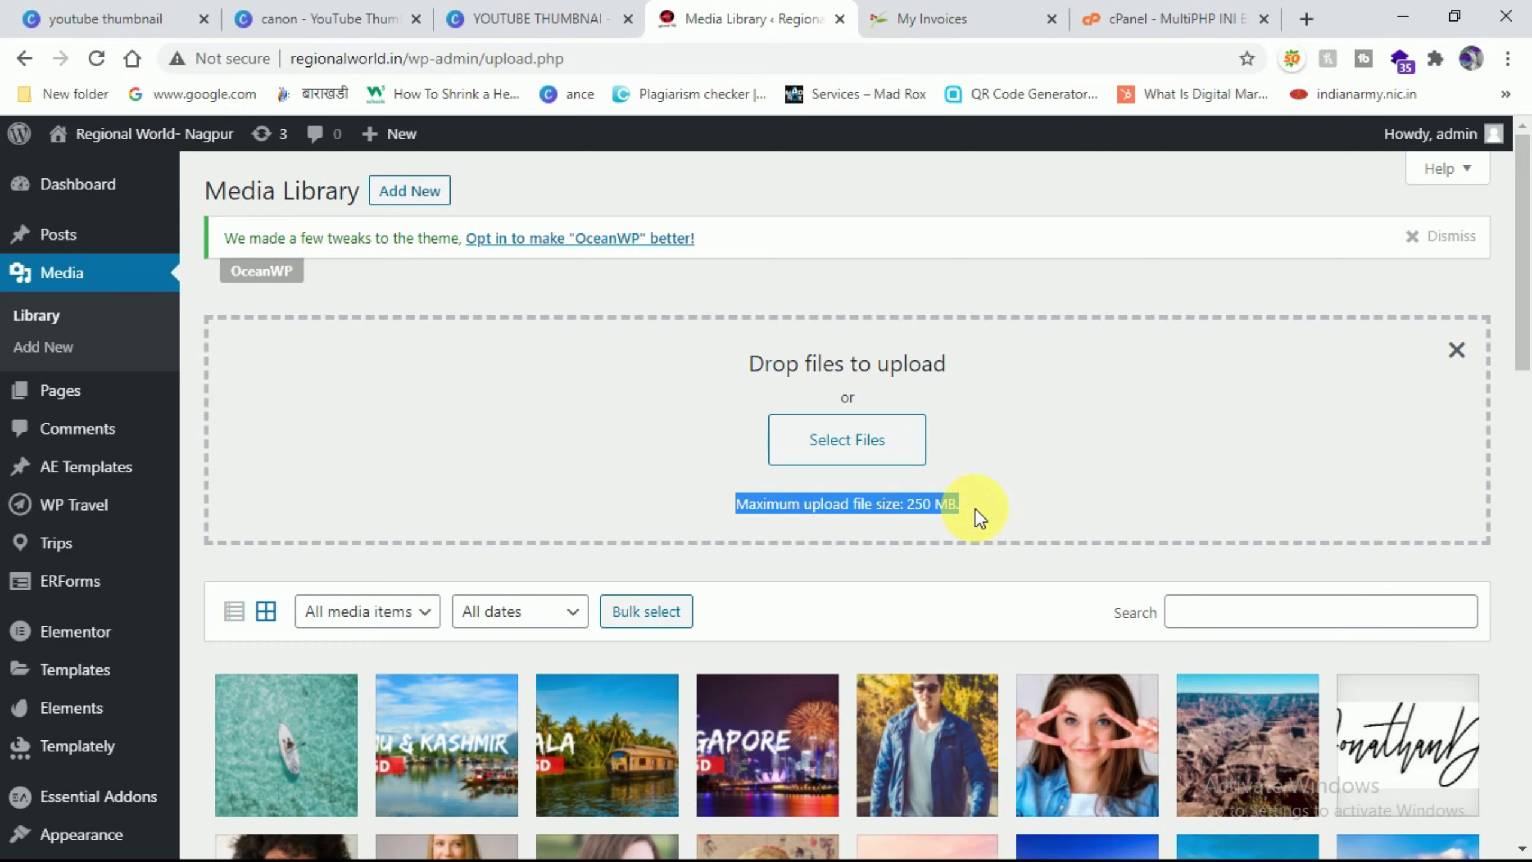
- Open the plugin upload form on the WordPress Add Plugins page
{"action": "scroll", "coordinate": [234, 514], "scroll_direction": "down", "scroll_amount": 5}
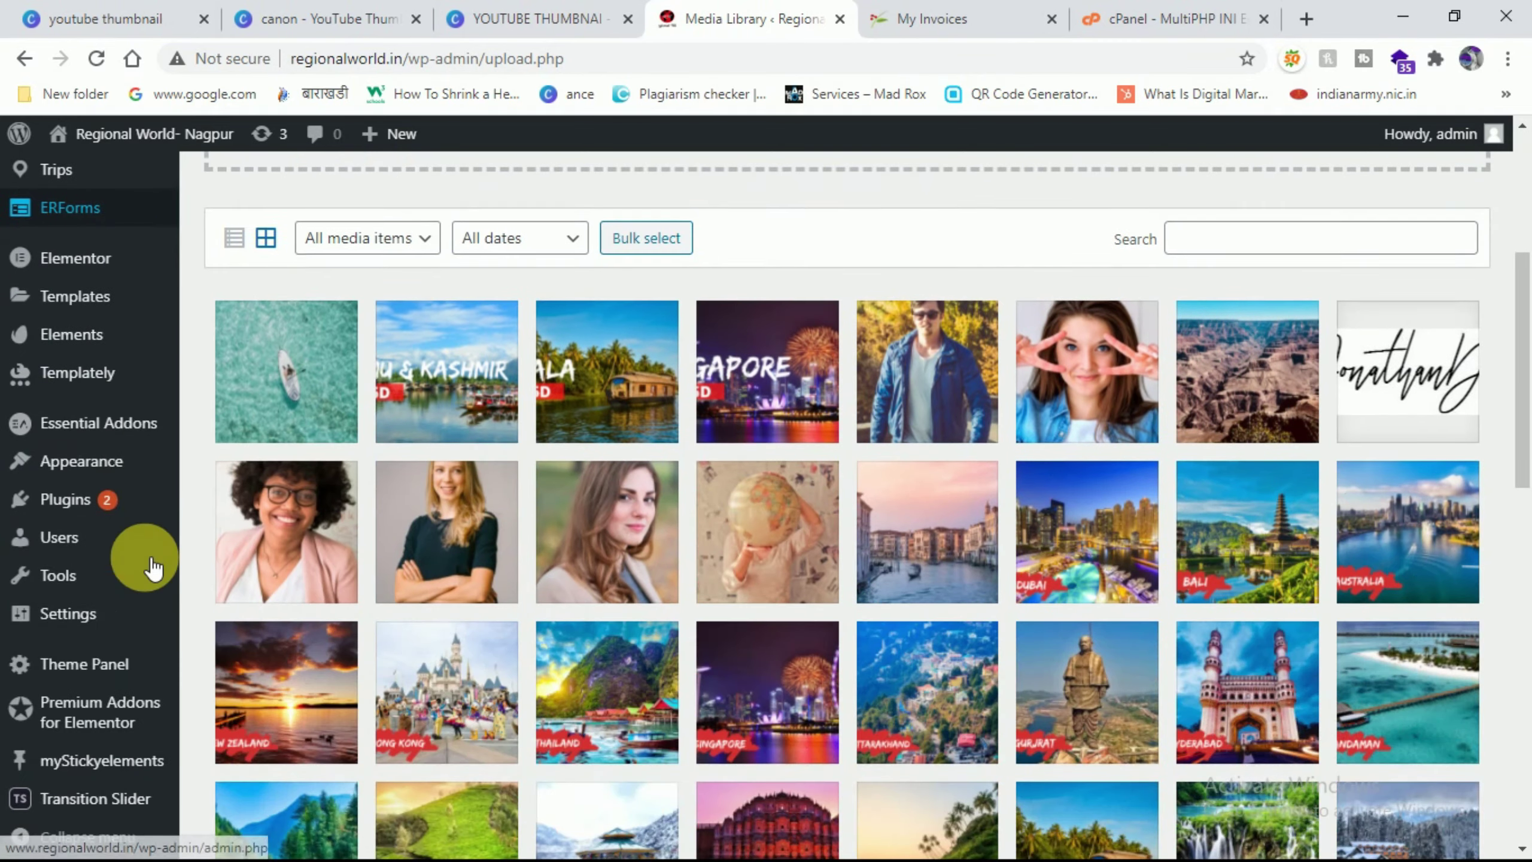
{"action": "mouse_move", "coordinate": [76, 499]}
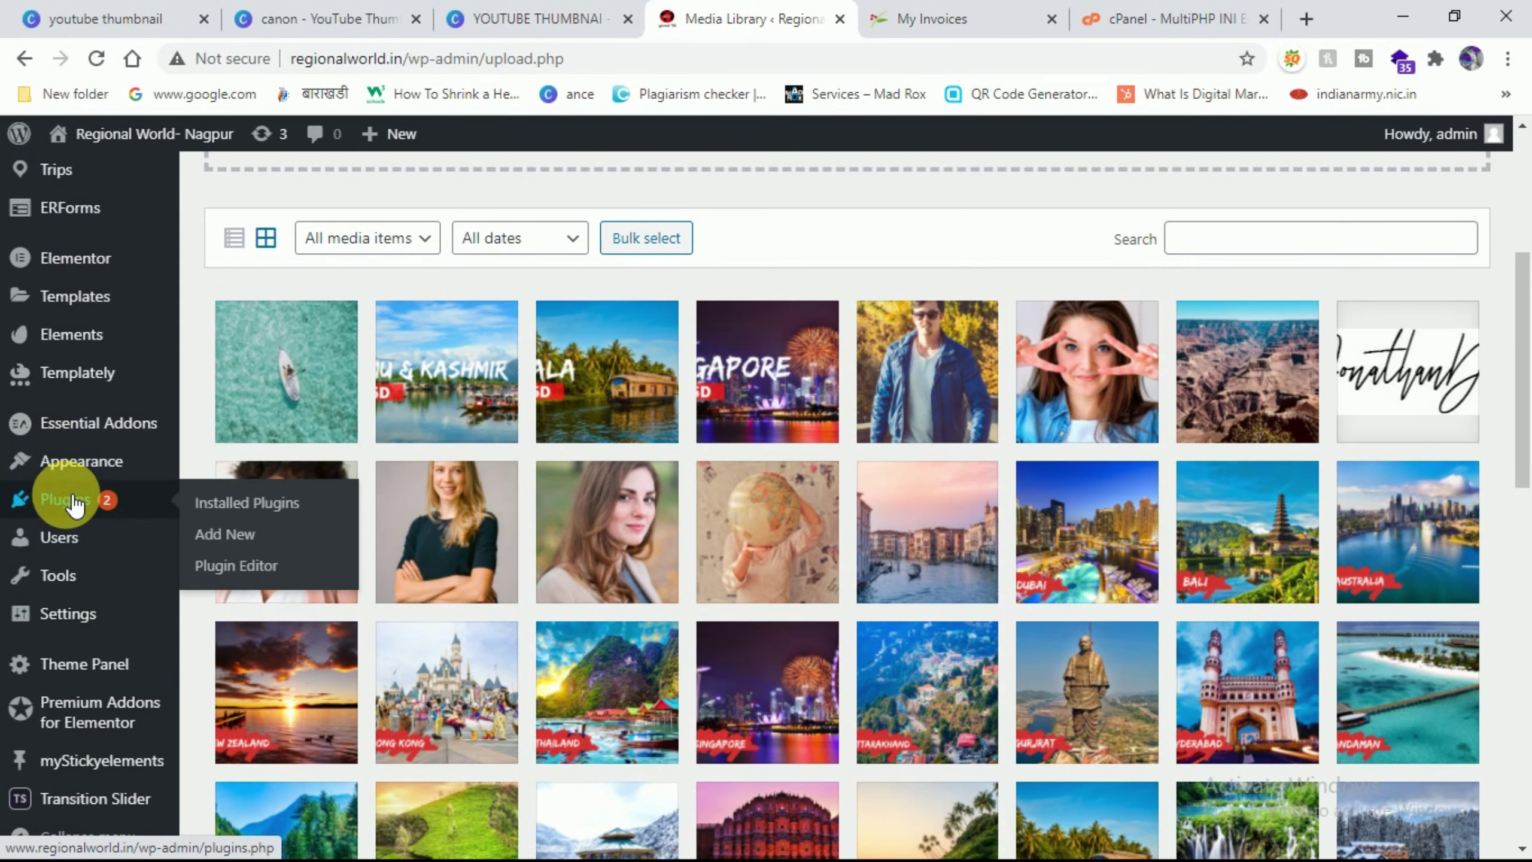
{"action": "left_click", "coordinate": [228, 535]}
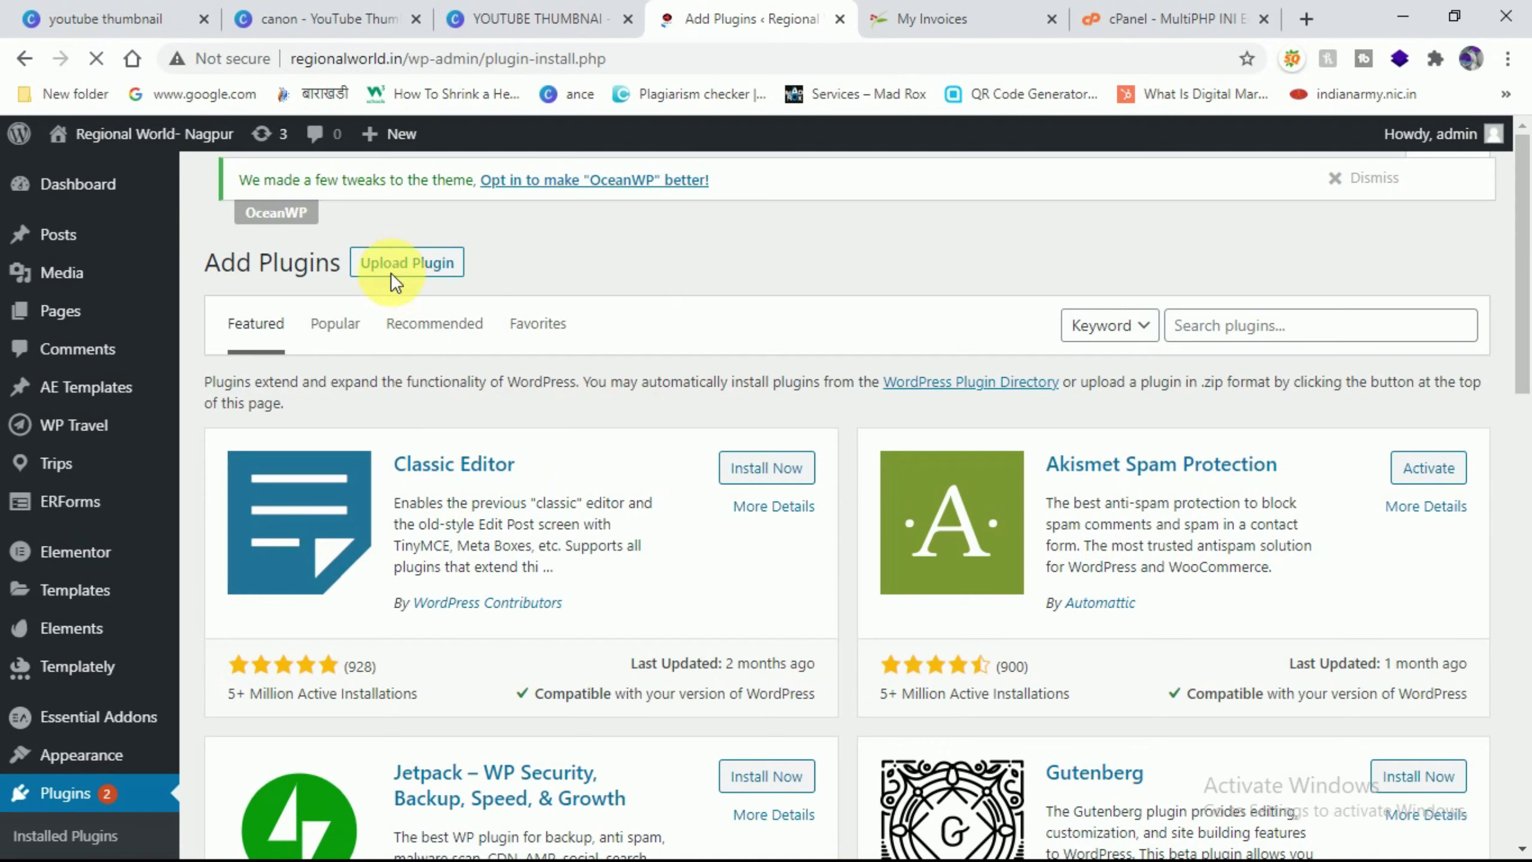
{"action": "left_click", "coordinate": [426, 192]}
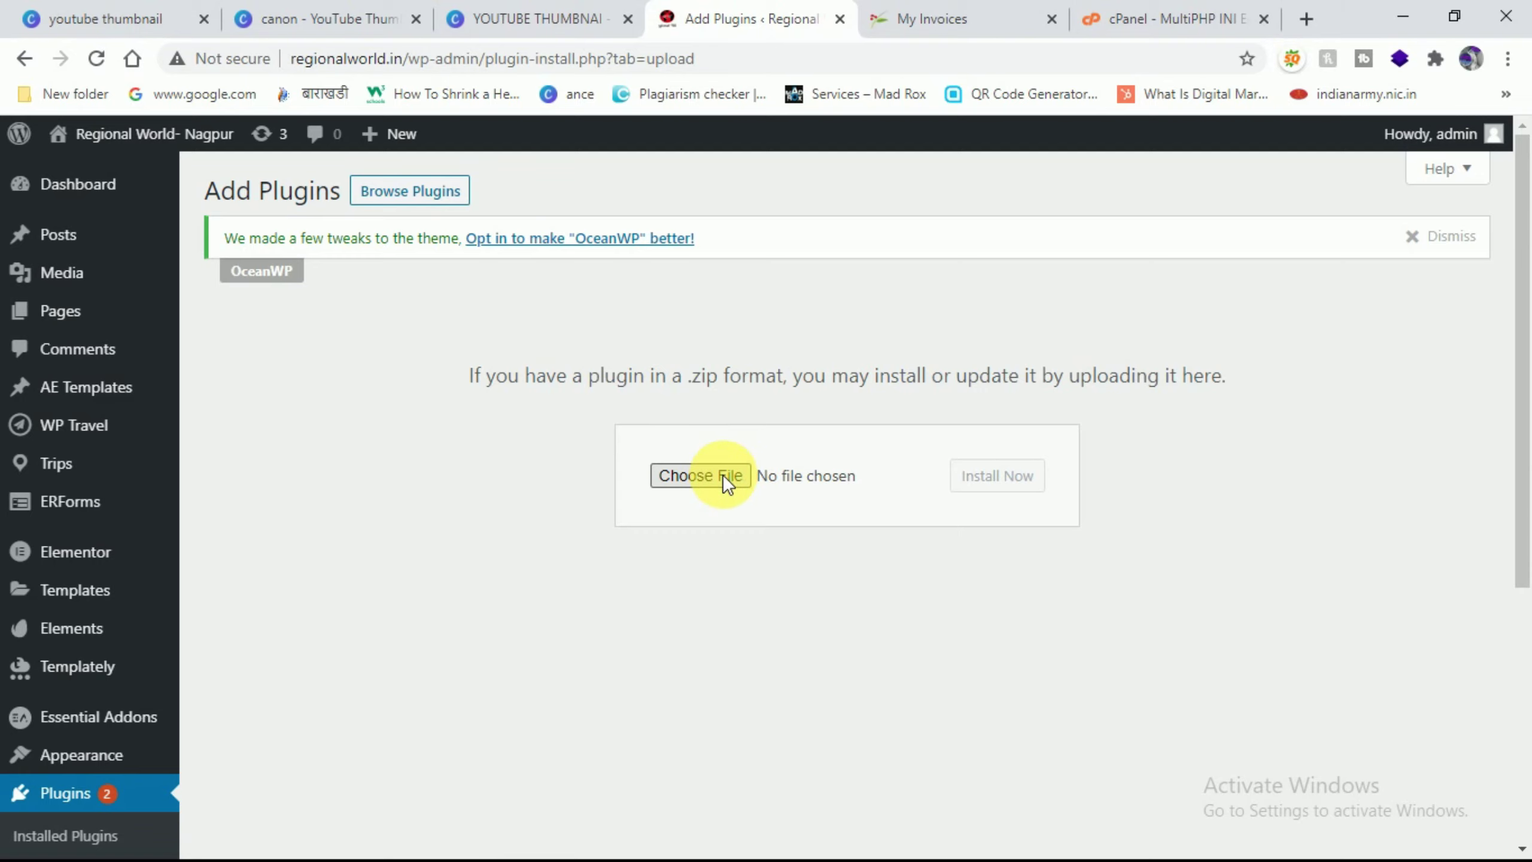
- Upload elementor-pro-v3.0.10 from the elementor-pro-package-v3.0.10 folder in Downloads and install it as a plugin
{"action": "left_click", "coordinate": [723, 475]}
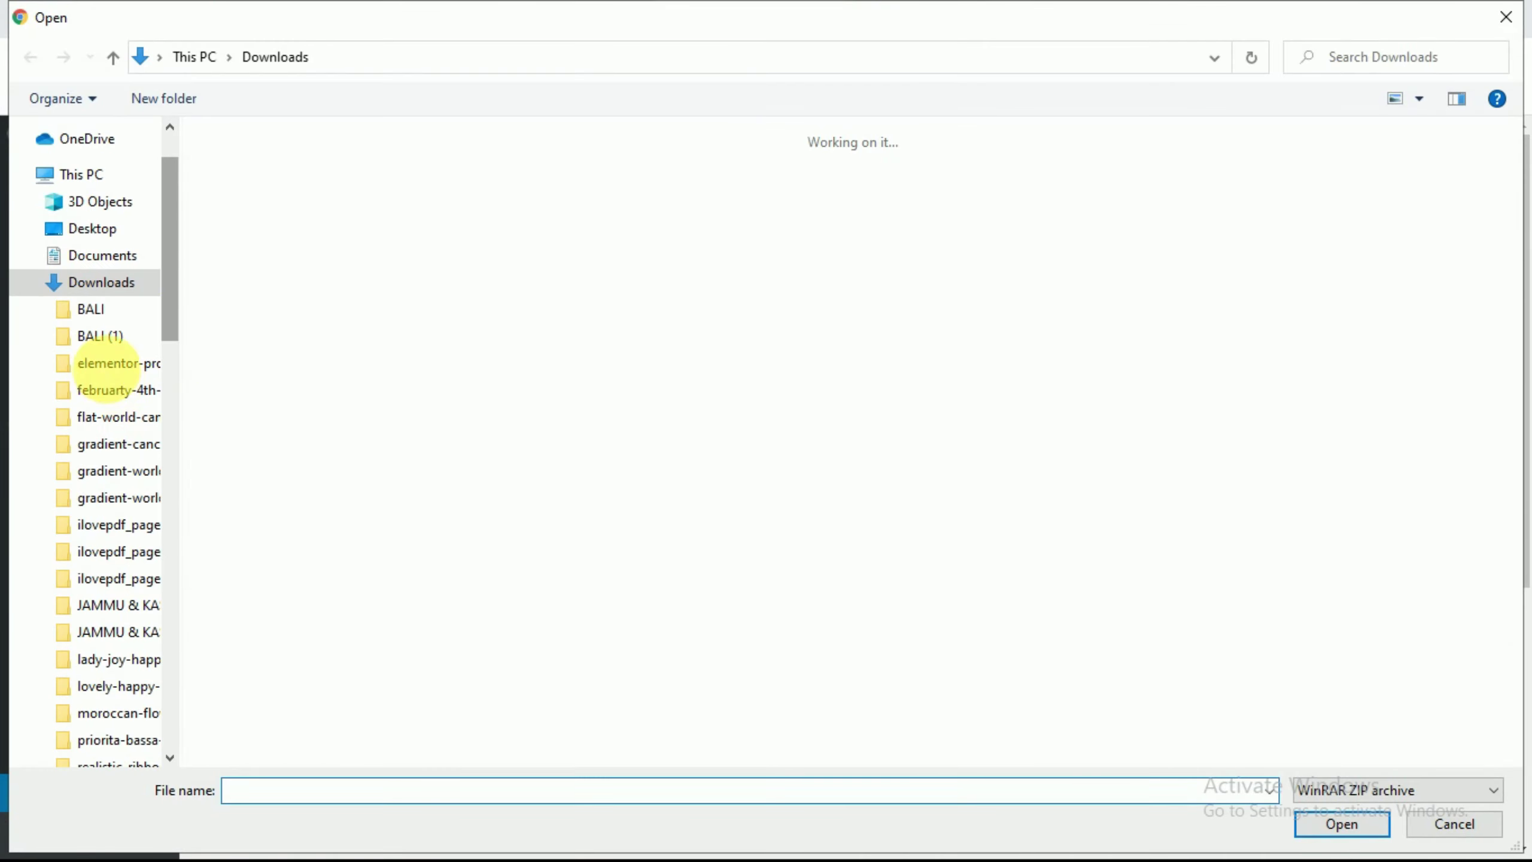
{"action": "left_click", "coordinate": [103, 363]}
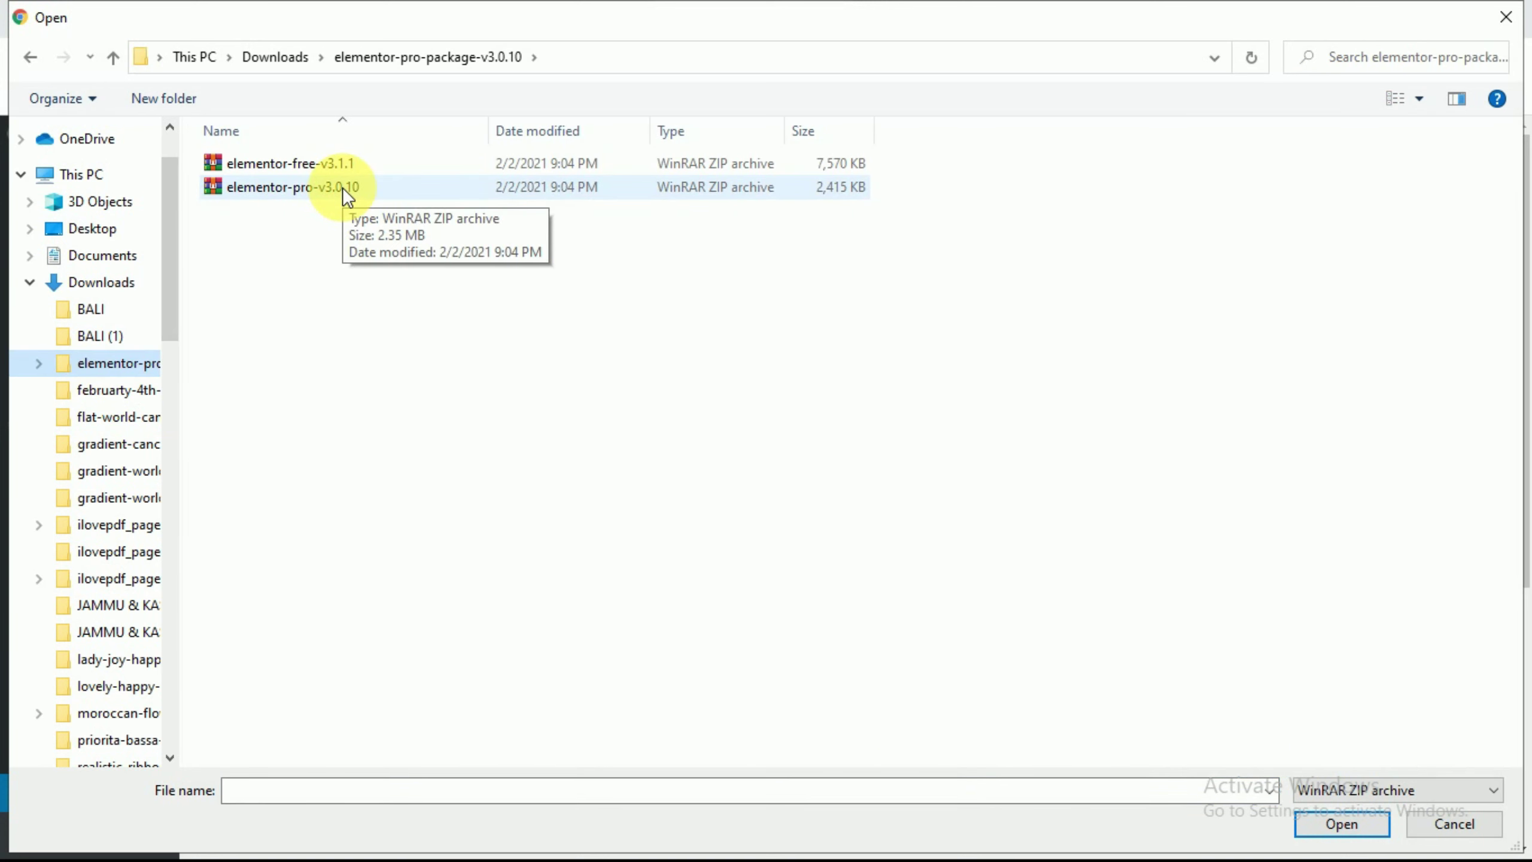
{"action": "left_click", "coordinate": [342, 187]}
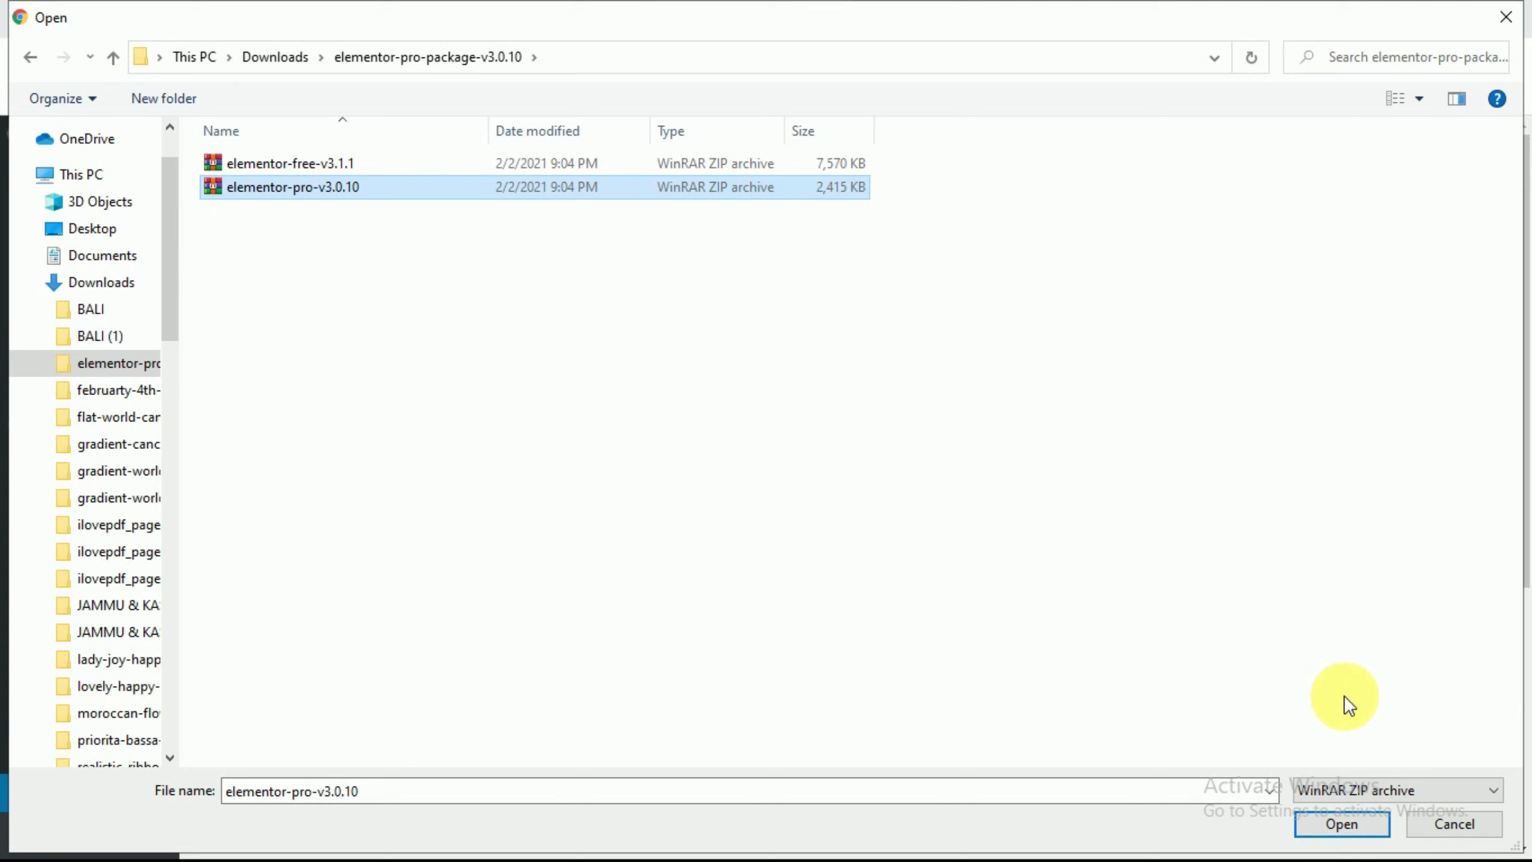
{"action": "left_click", "coordinate": [1345, 826]}
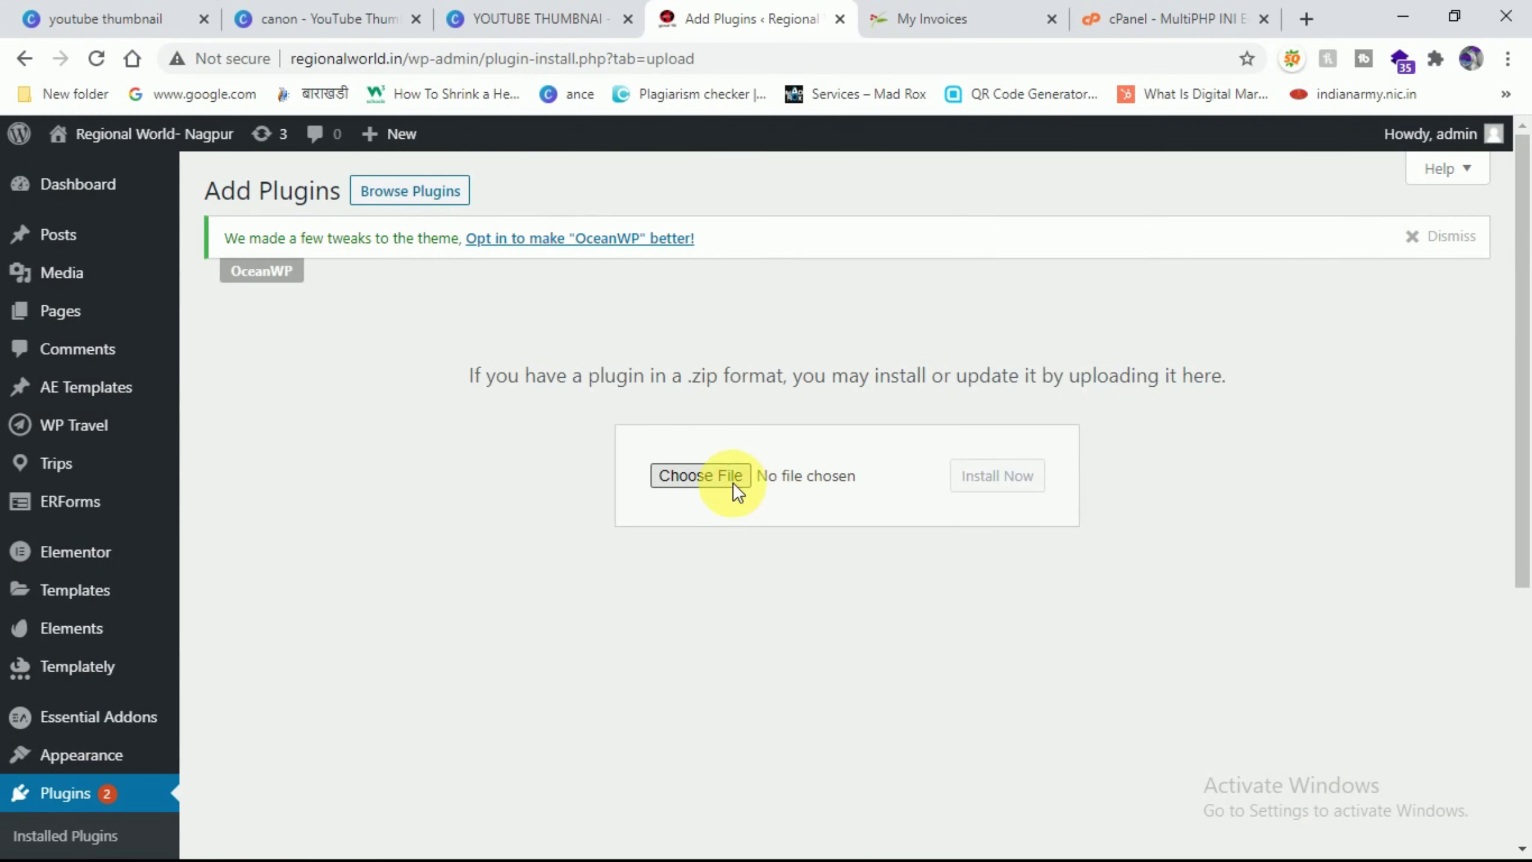
{"action": "left_click", "coordinate": [1015, 478]}
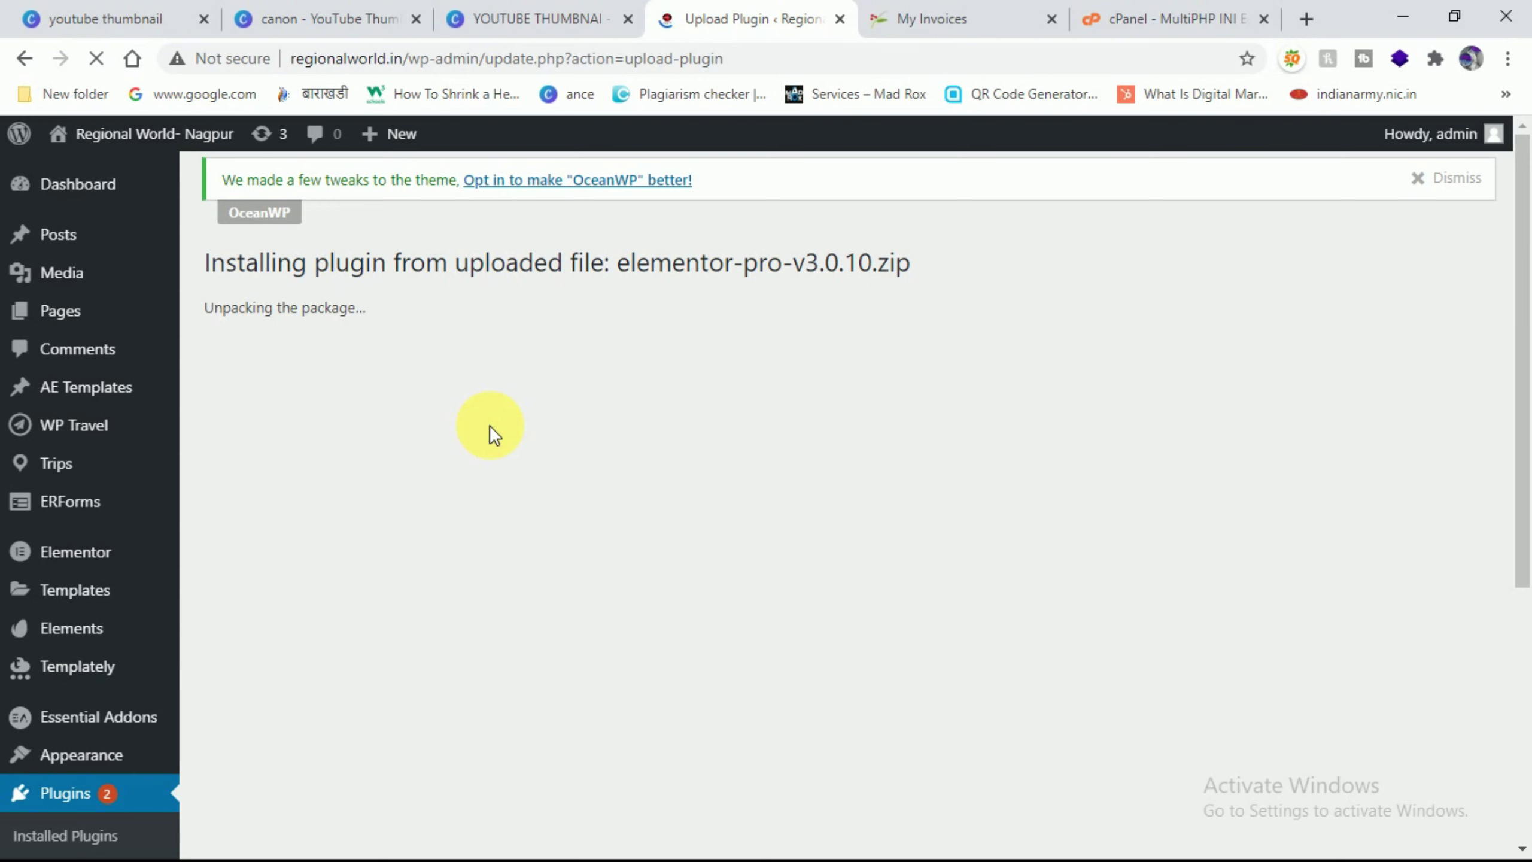
- Review the post_max_size and upload_max_filesize directives in cPanel's MultiPHP INI Editor
{"action": "left_click", "coordinate": [1140, 18]}
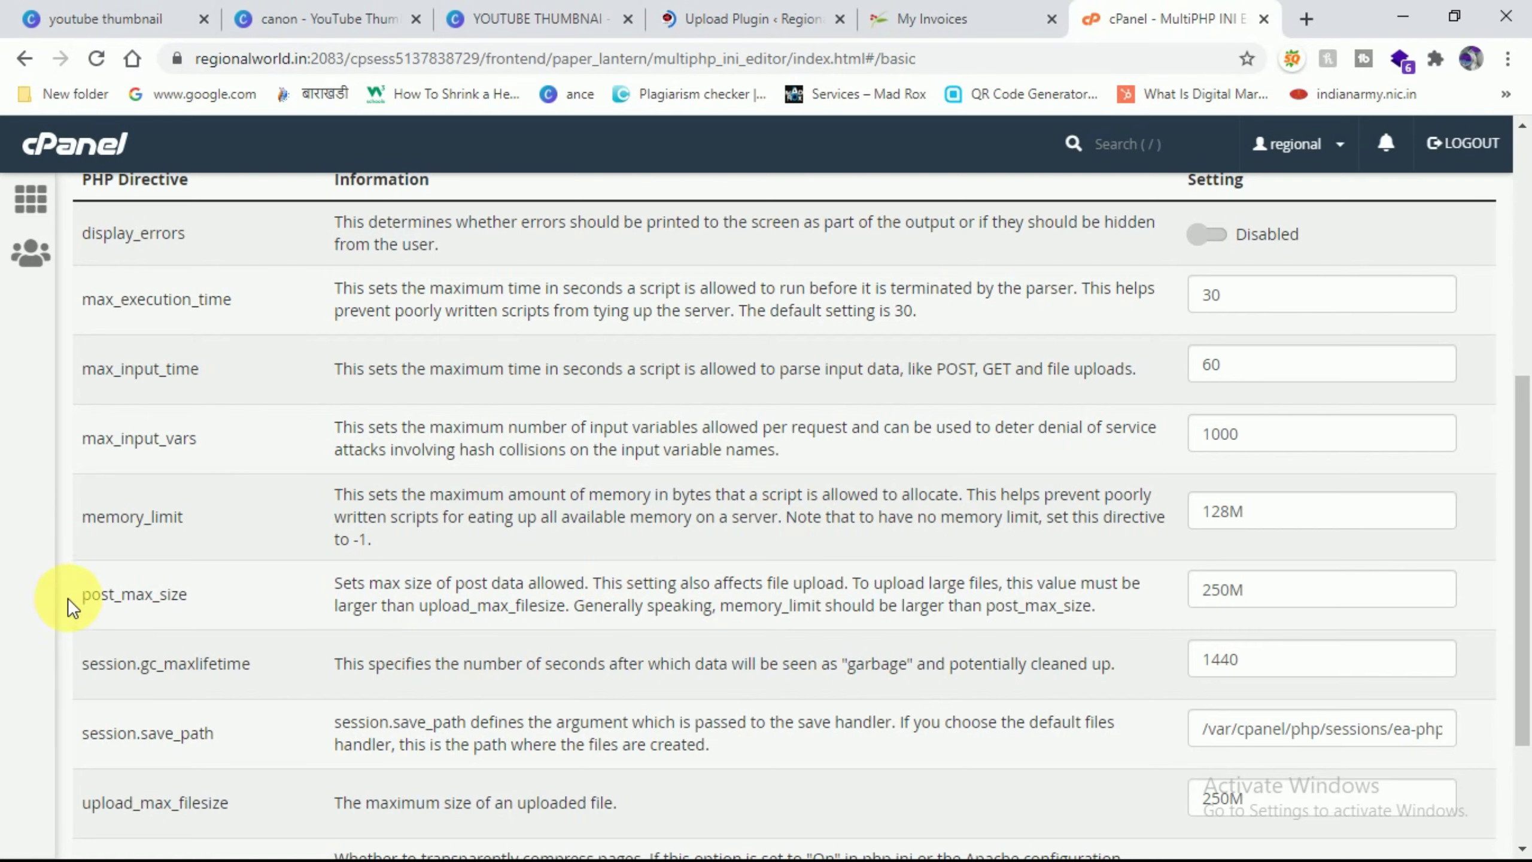
{"action": "scroll", "coordinate": [198, 605], "scroll_direction": "down", "scroll_amount": 1}
{"action": "scroll", "coordinate": [198, 605], "scroll_direction": "down", "scroll_amount": 3}
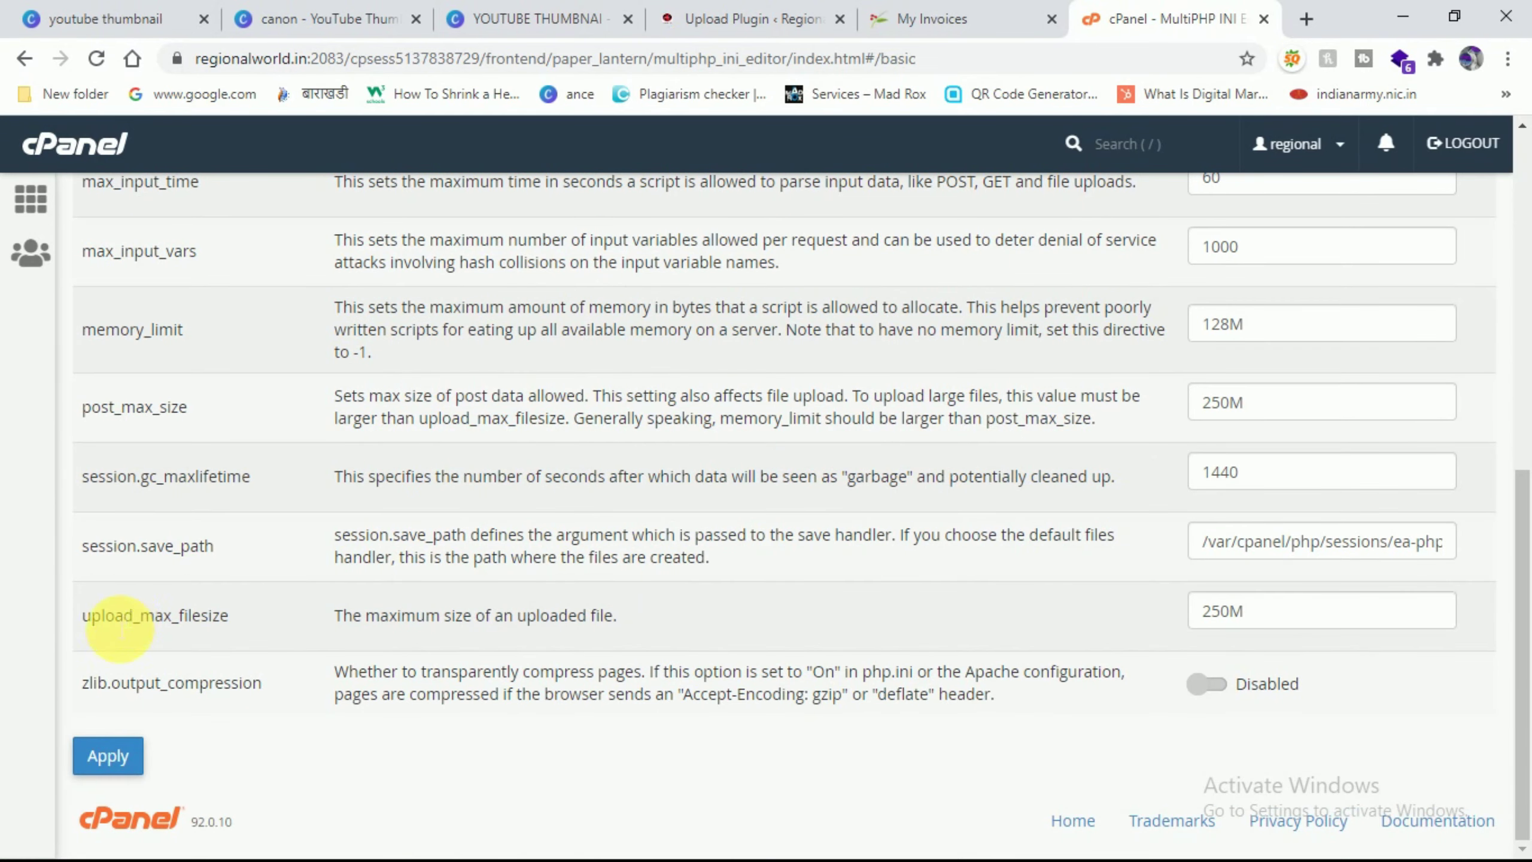
{"action": "left_click_drag", "start_coordinate": [230, 615], "coordinate": [950, 598]}
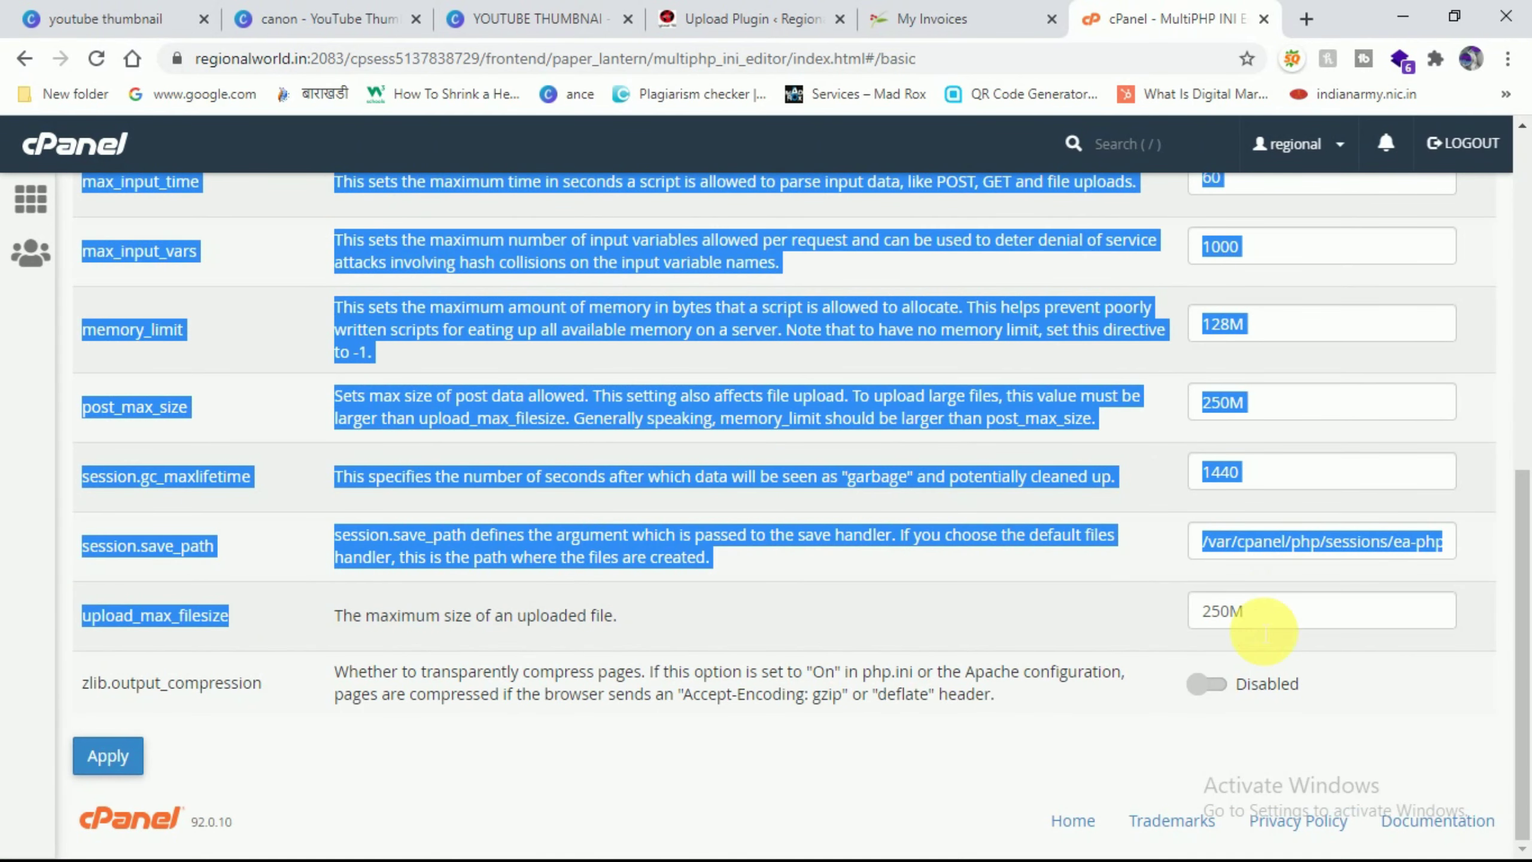
{"action": "left_click", "coordinate": [1247, 622]}
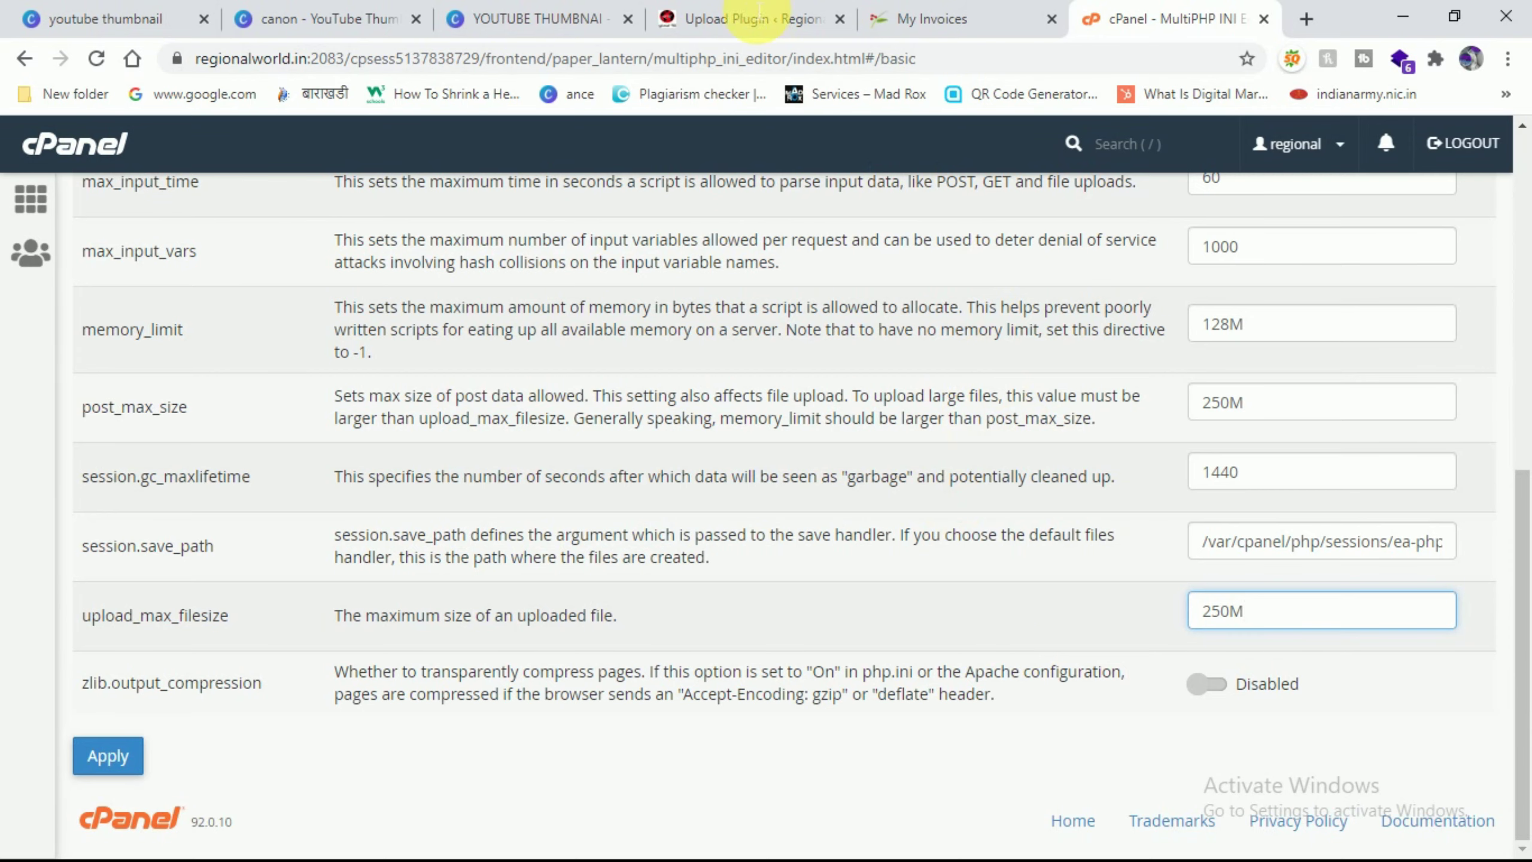
- Return to the WordPress plugin installation page and activate the uploaded elementor-pro-v3.0.10 plugin
{"action": "left_click", "coordinate": [733, 15]}
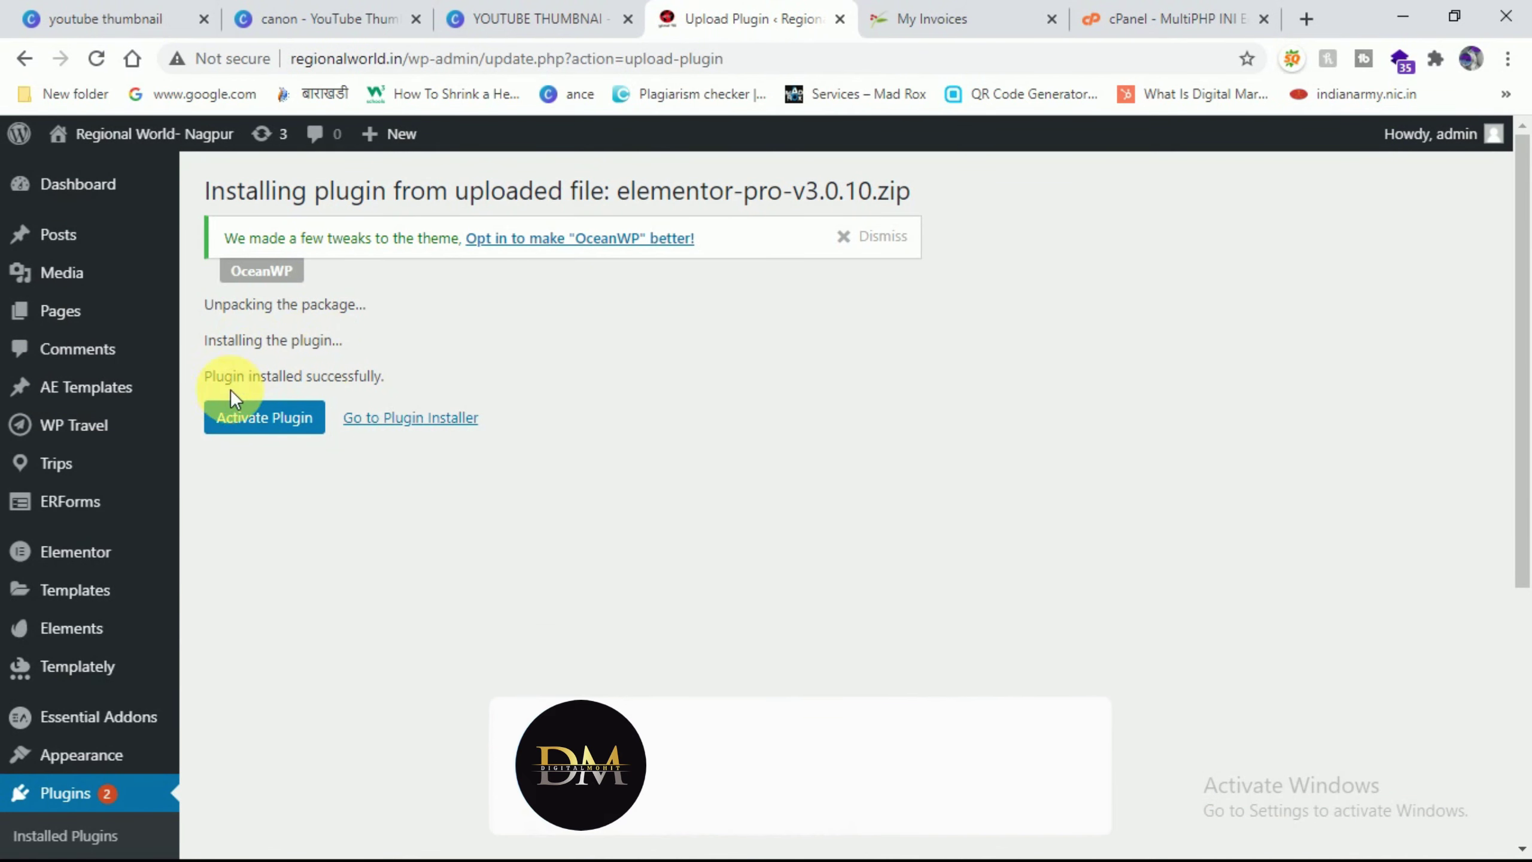
{"action": "left_click", "coordinate": [269, 419]}
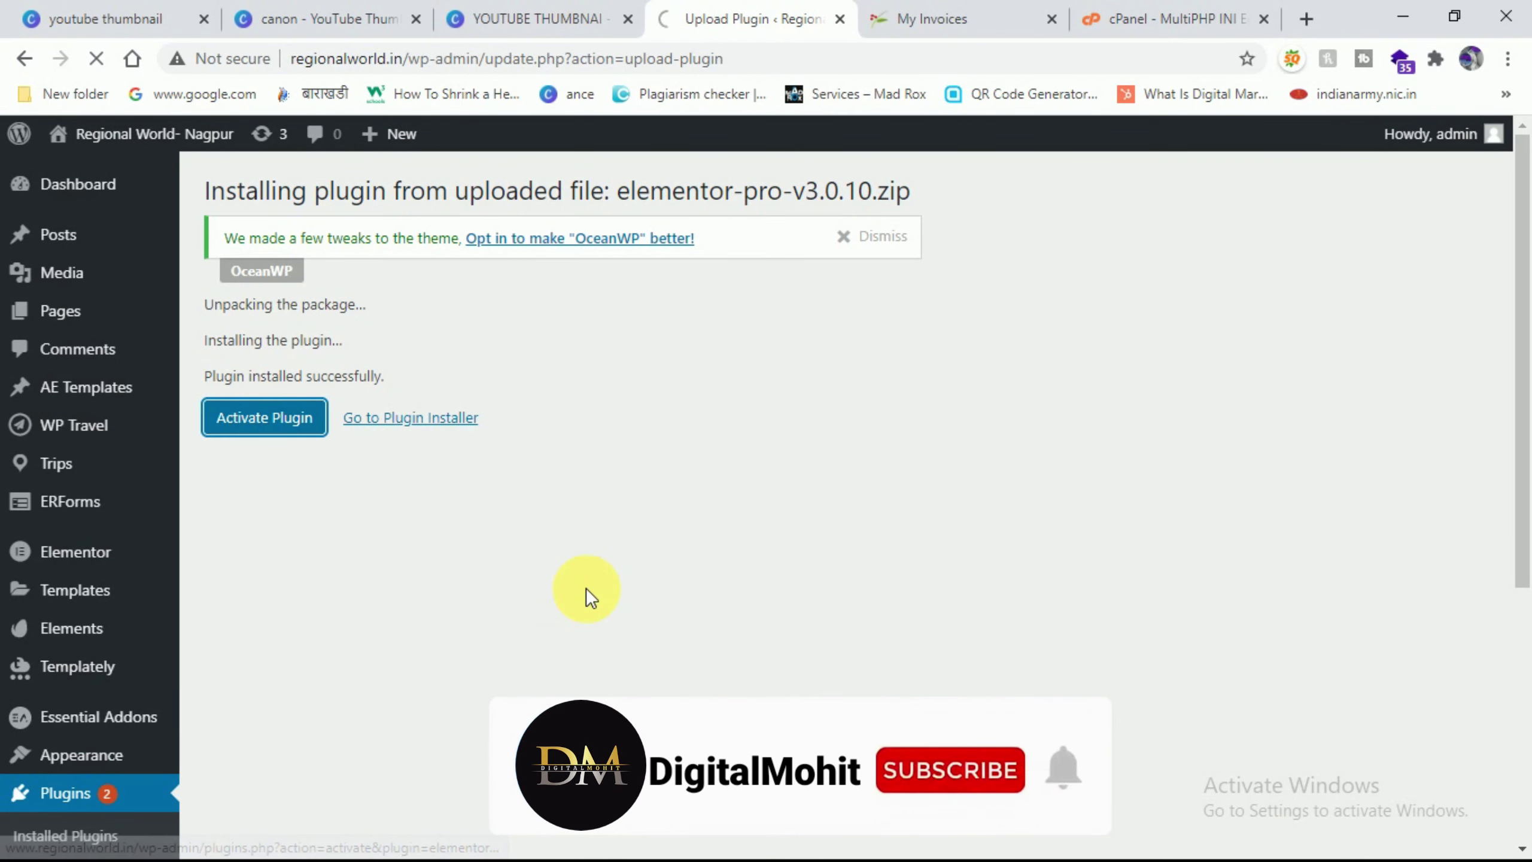